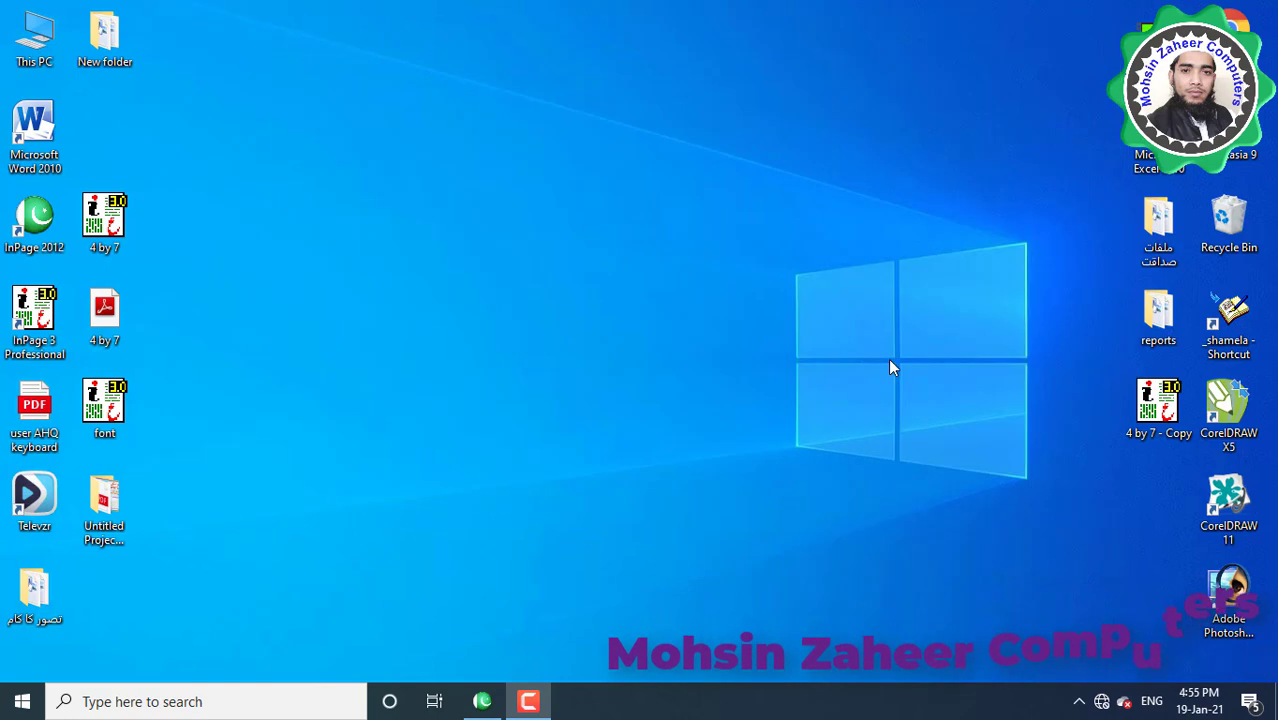
Step: Switch to Urdu InPage and create a new one-page A4 portrait document with the default settings
left_click(481, 701)
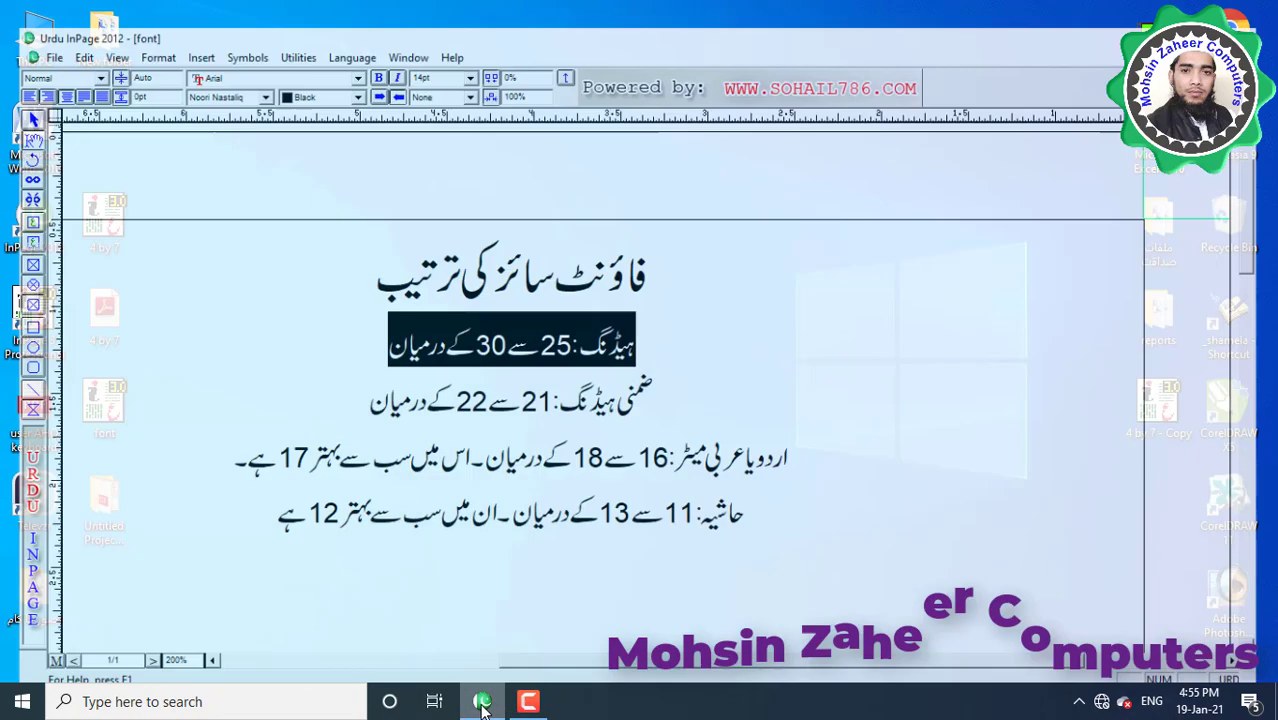
left_click(36, 31)
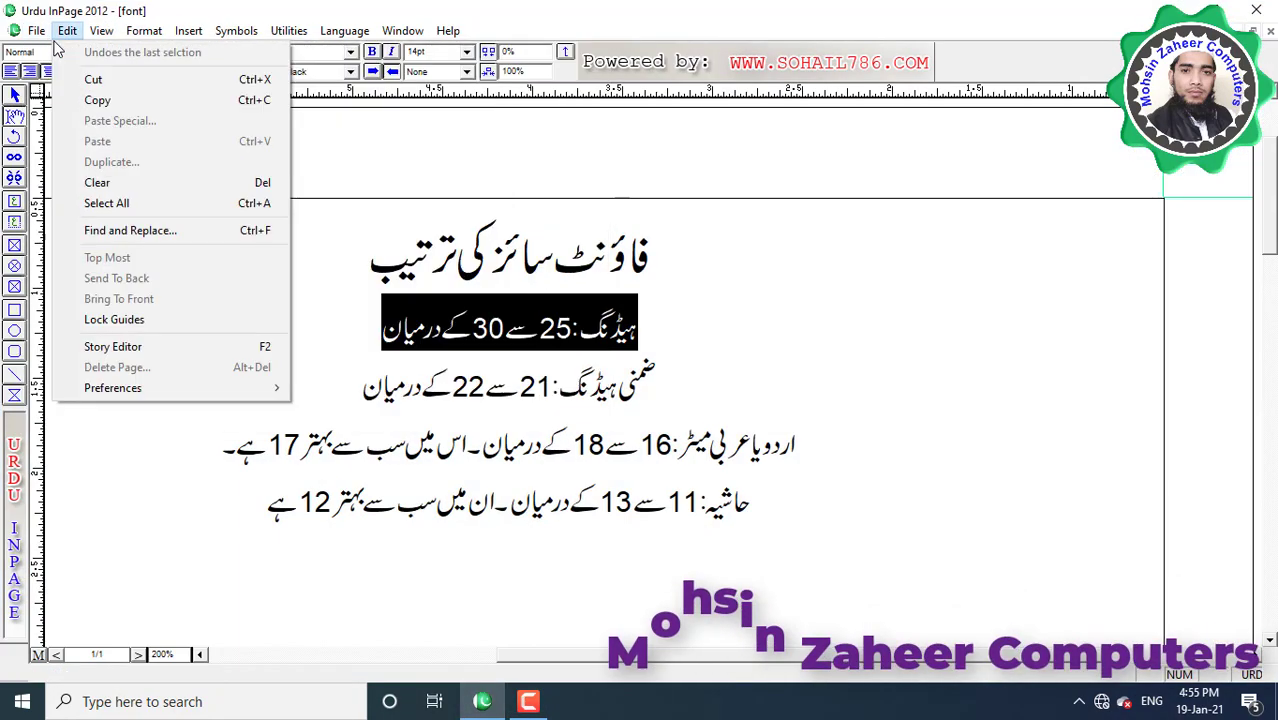
left_click(60, 51)
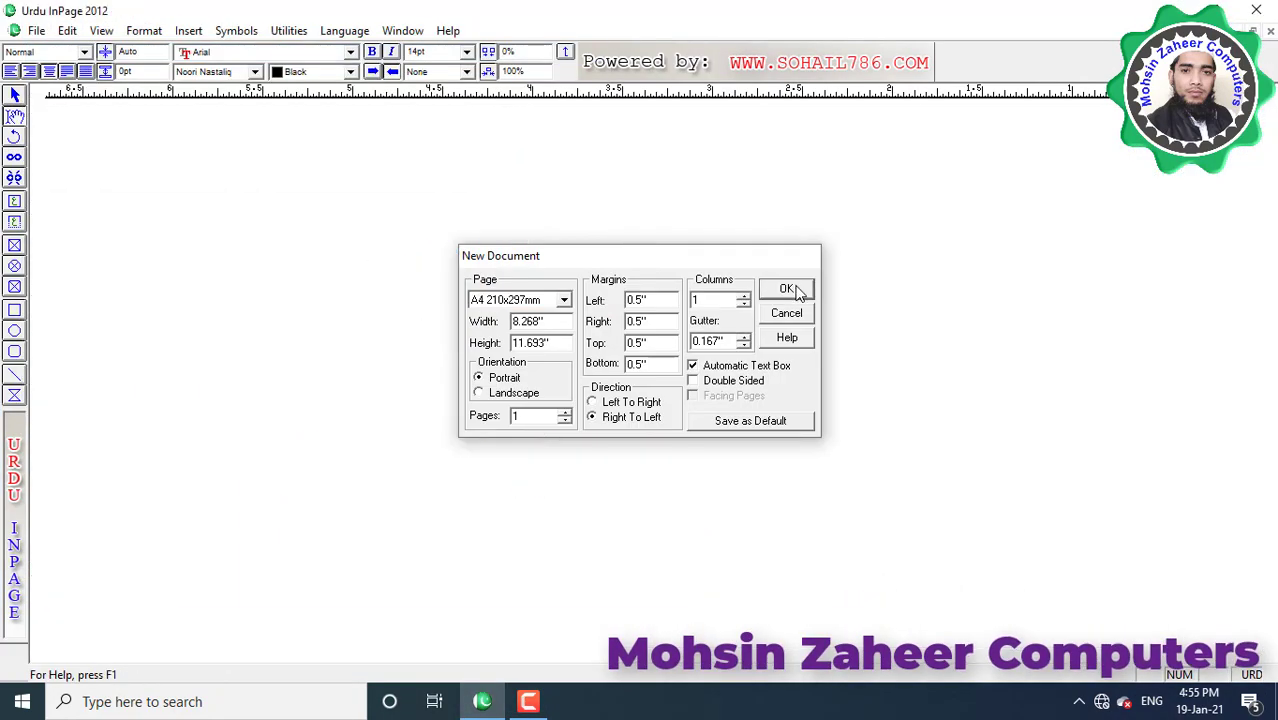
left_click(789, 289)
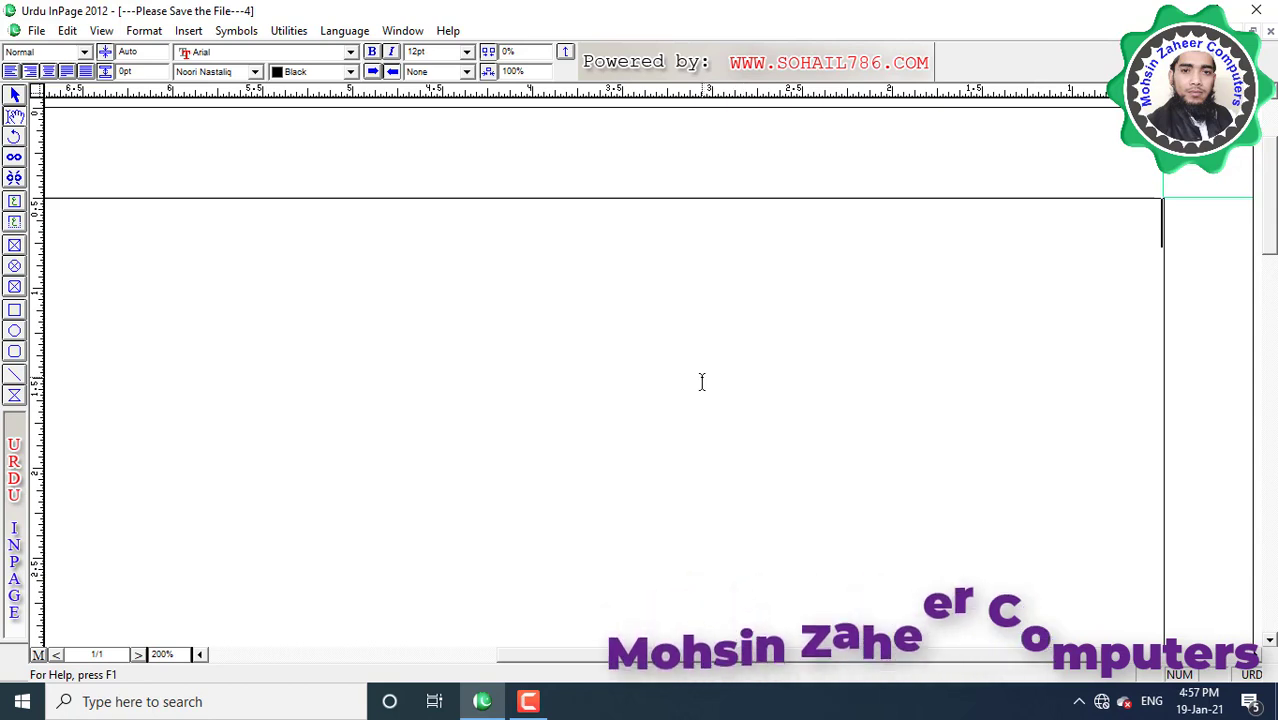
Step: Set the text font to Trad Arabic Bold and the font size to 18pt
mouse_move(1, 43)
left_mouse_down()
mouse_move(558, 104)
mouse_move(596, 90)
left_mouse_up()
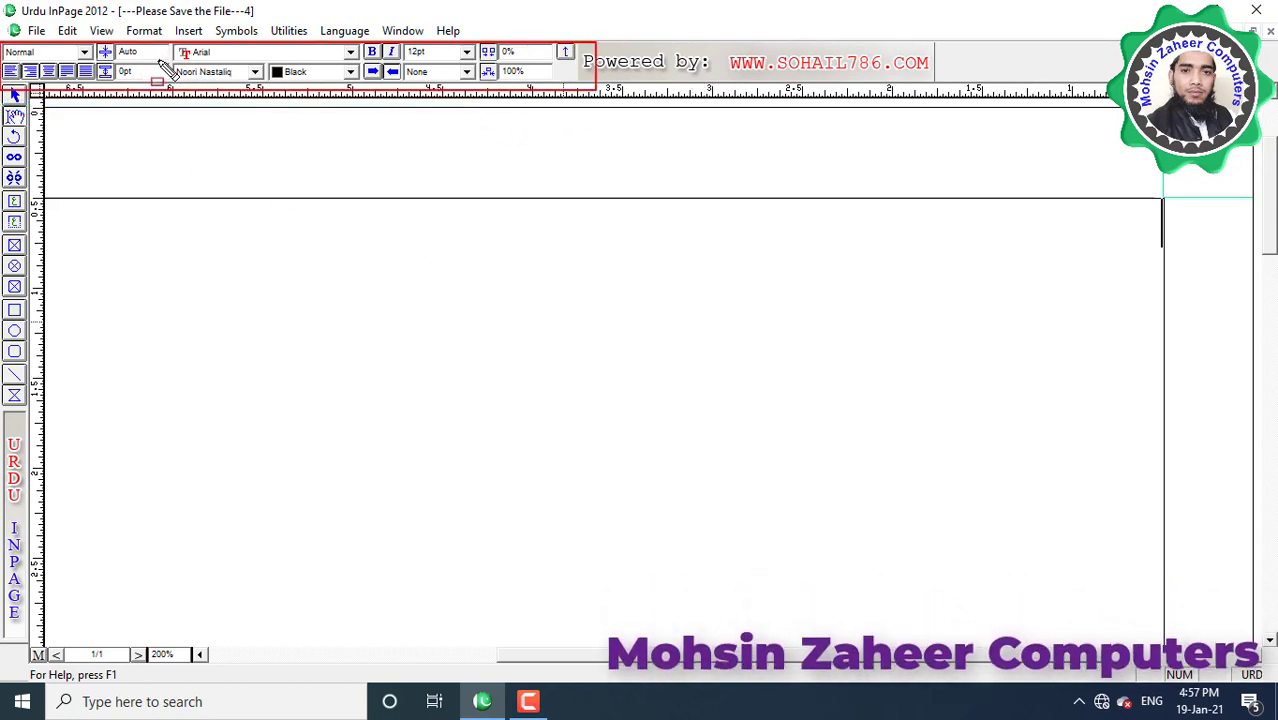
mouse_move(158, 60)
left_mouse_down()
mouse_move(243, 96)
mouse_move(273, 90)
left_mouse_up()
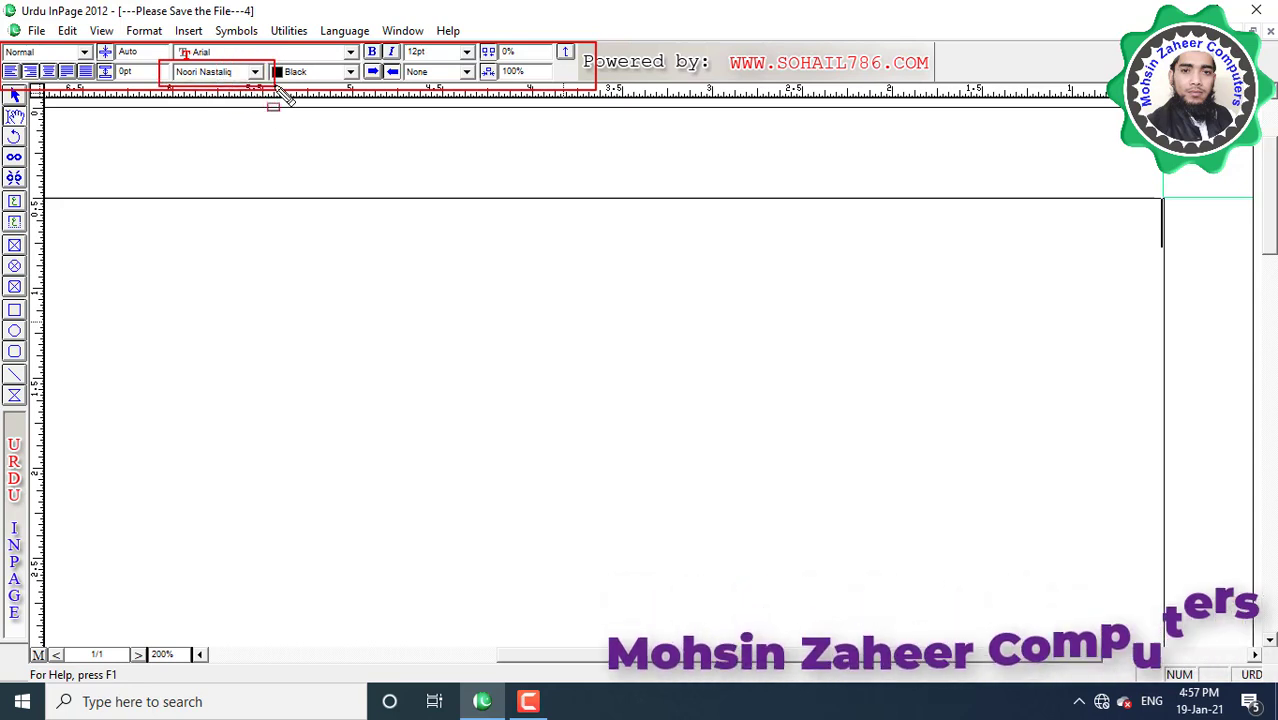
left_click(256, 75)
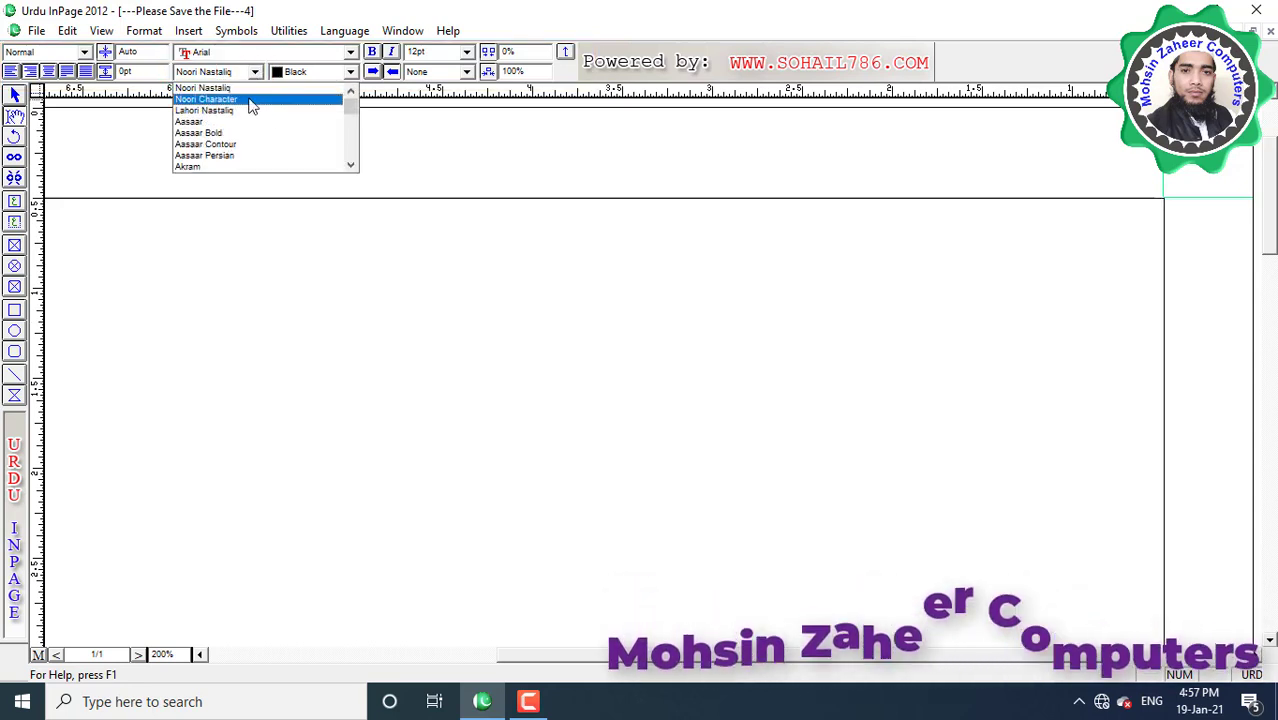
key("t")
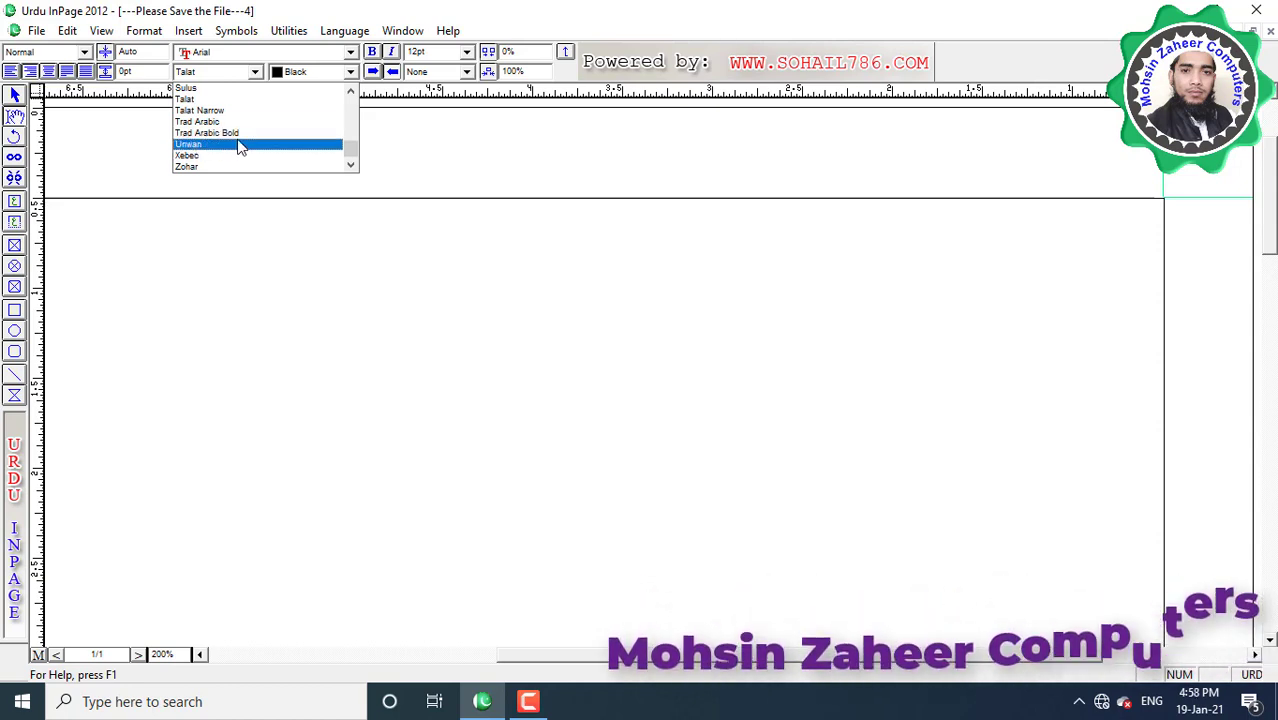
left_click(229, 140)
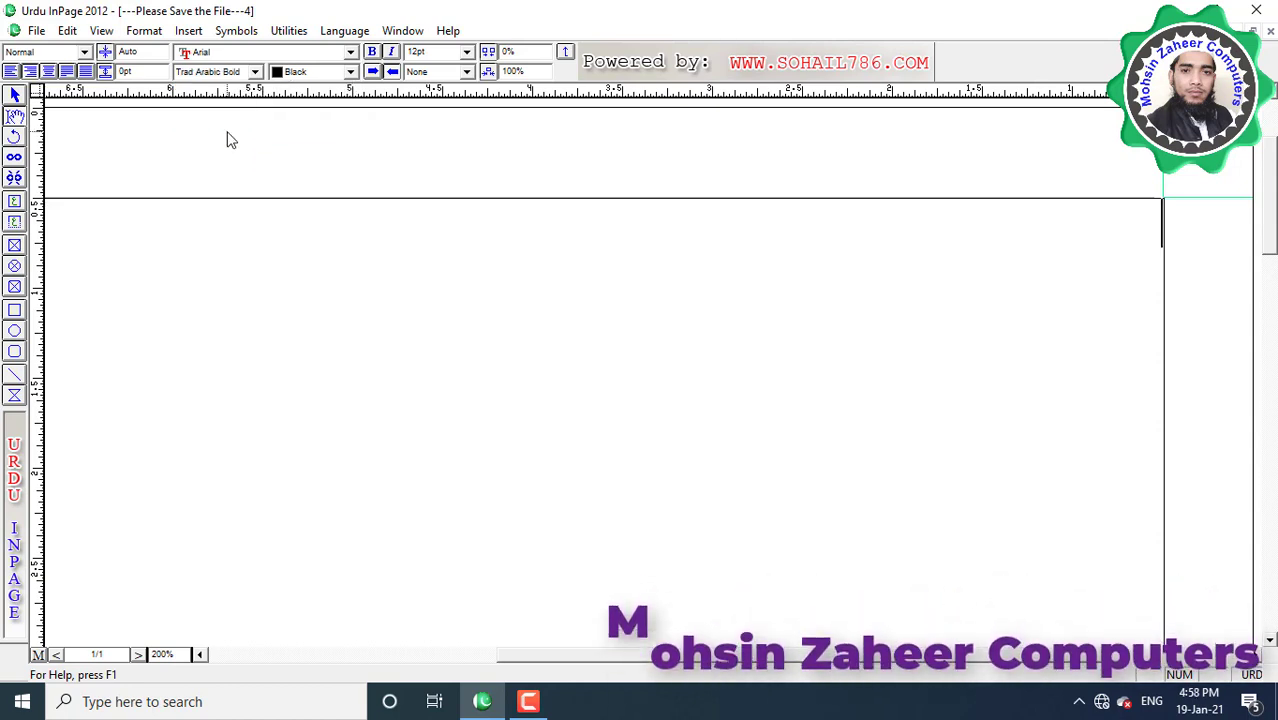
left_click(467, 53)
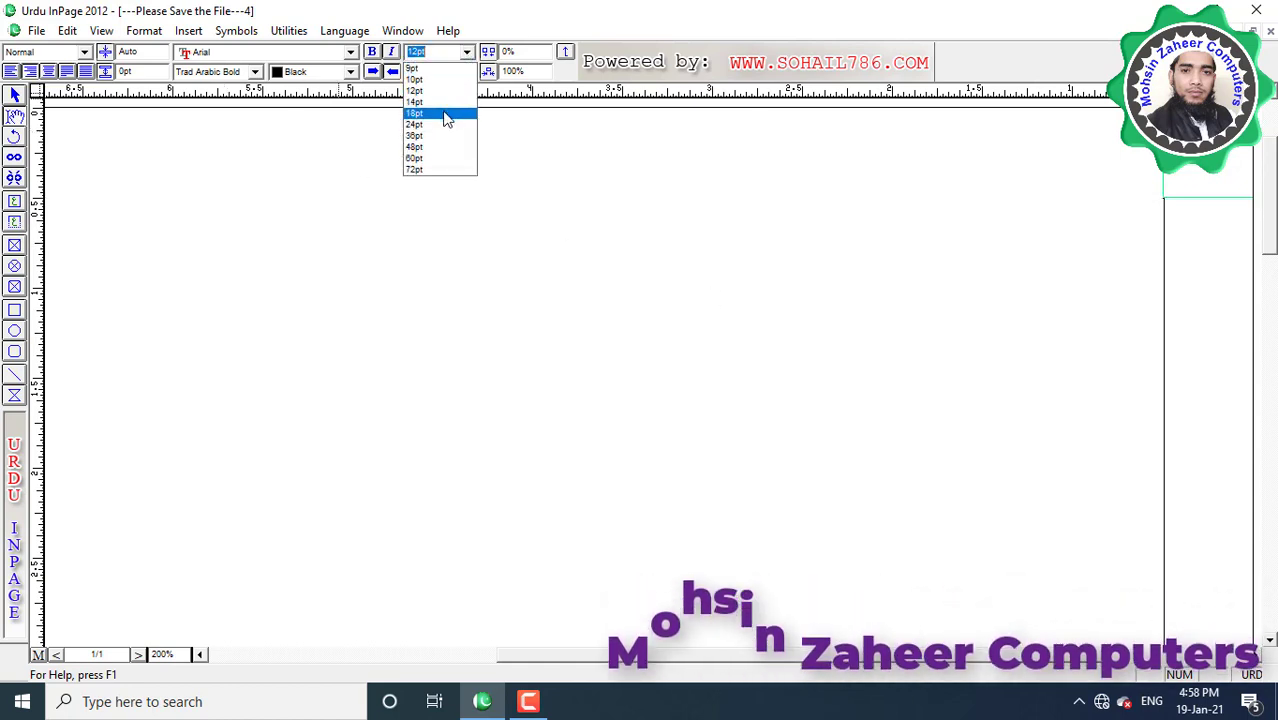
left_click(445, 113)
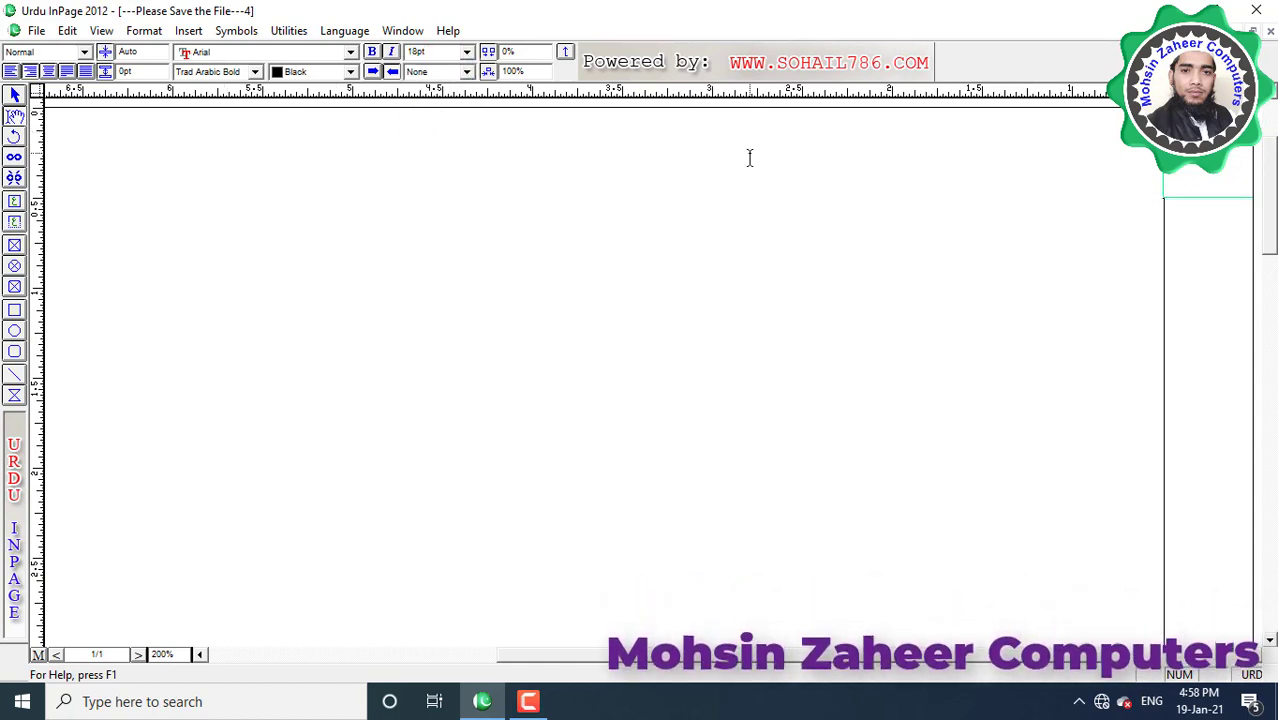
Step: Enter the Arabic line "الحمد لله رب العالمین الرحمن الرحیم مالک یوم الدین ایاک نعبد و ایاک نستعین" on the page
left_click(749, 158)
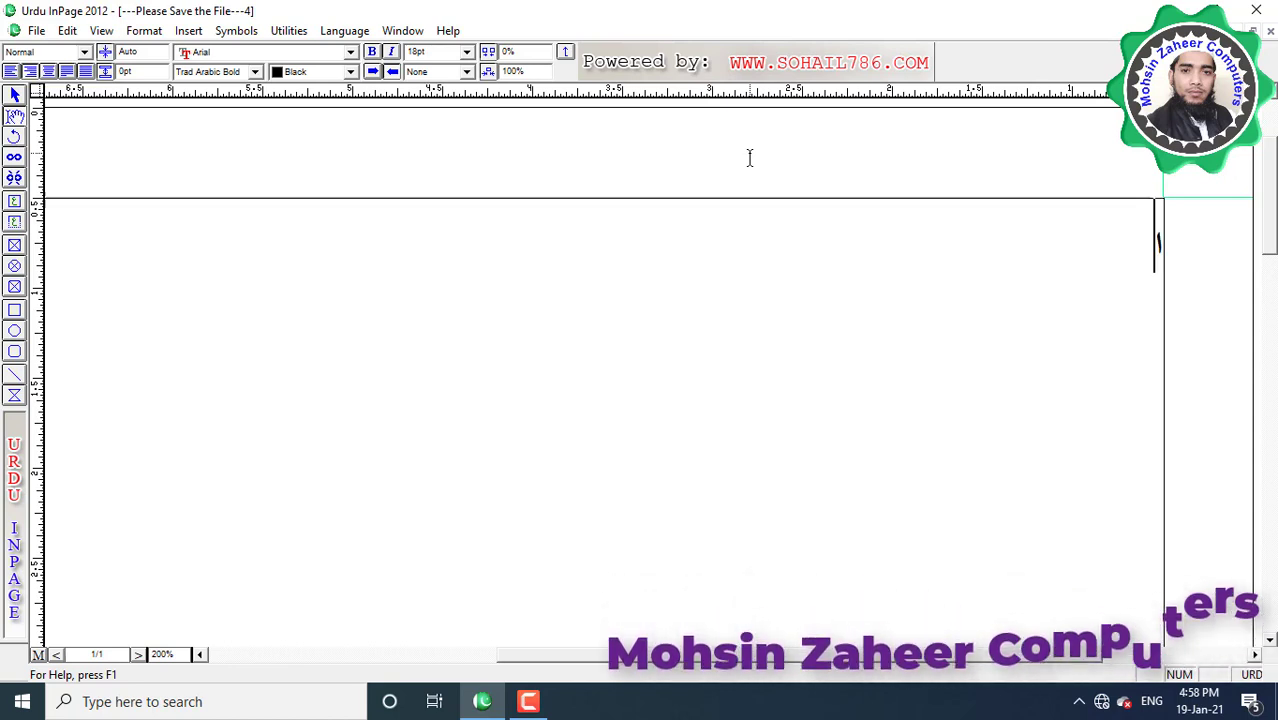
type("الحمد")
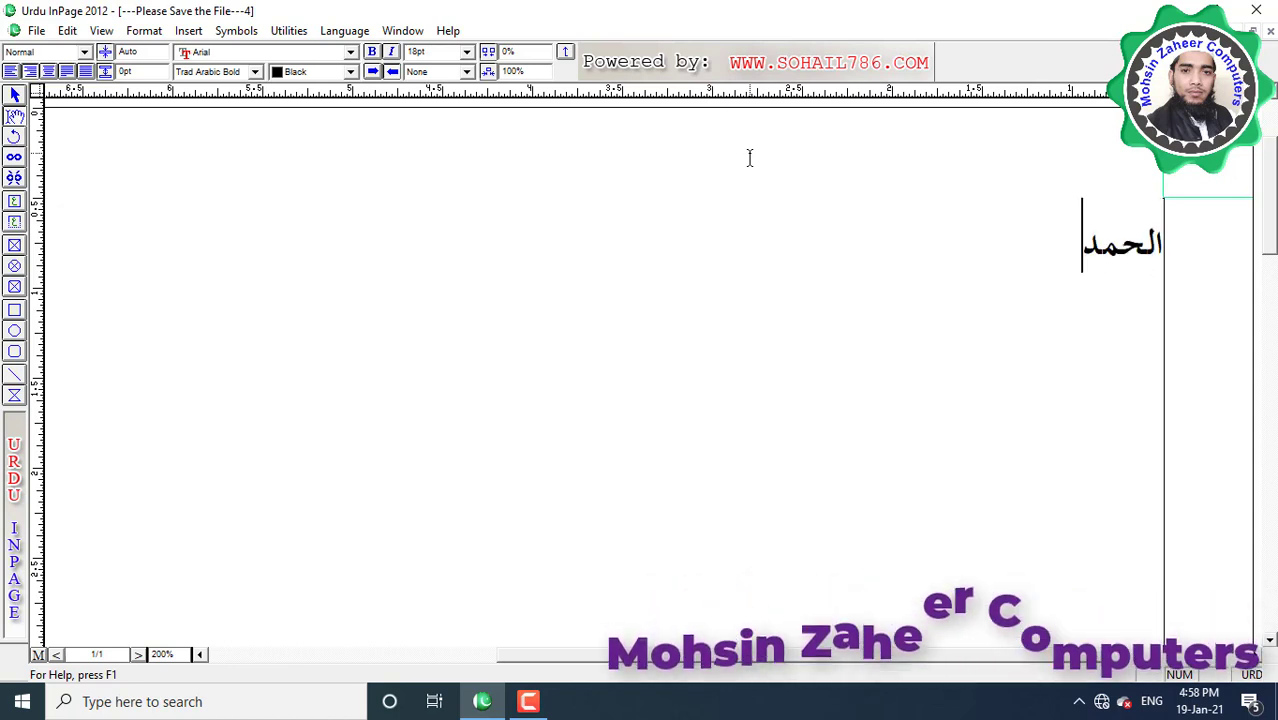
type(" لله رب")
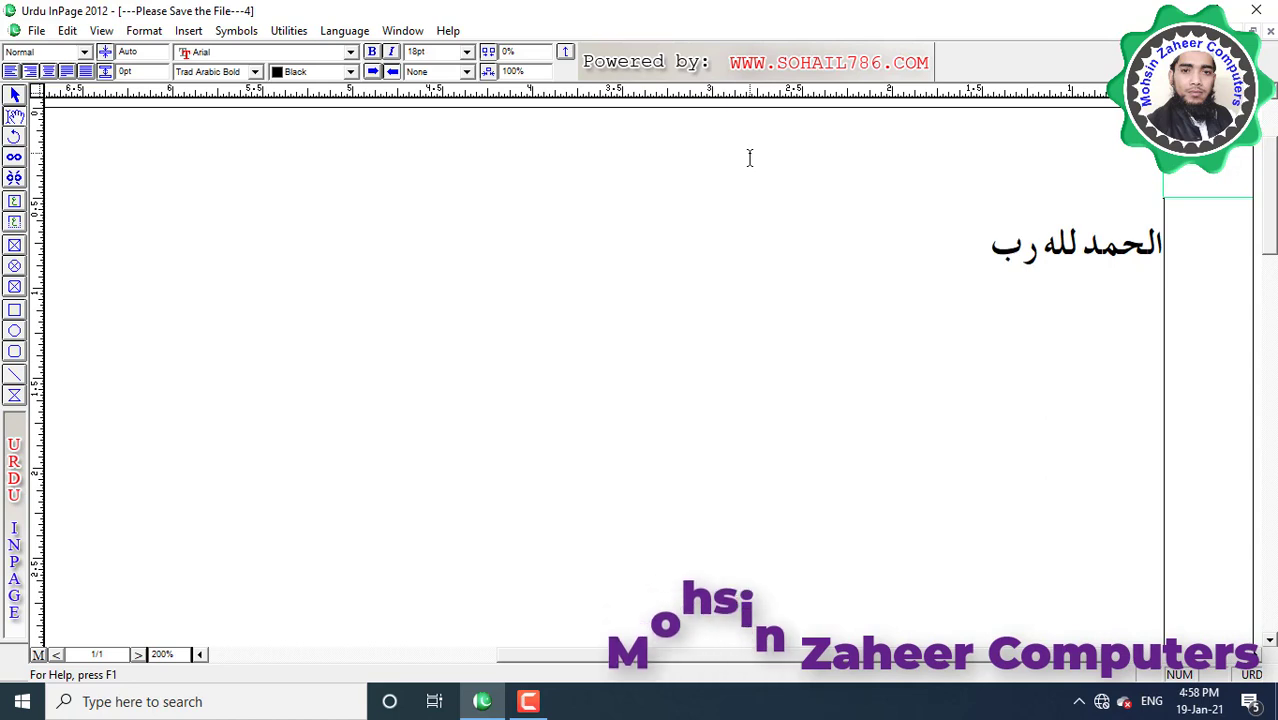
type(" العالمین الرحم")
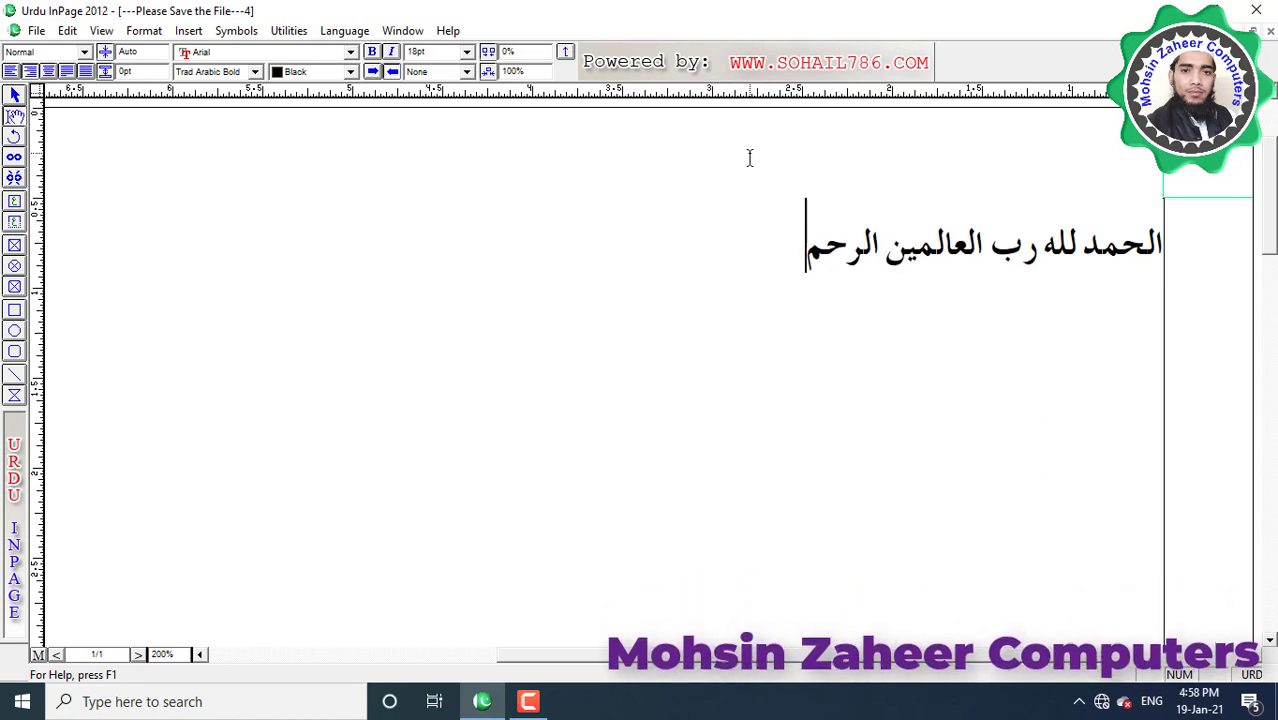
type("ن الر")
type("حیم ما")
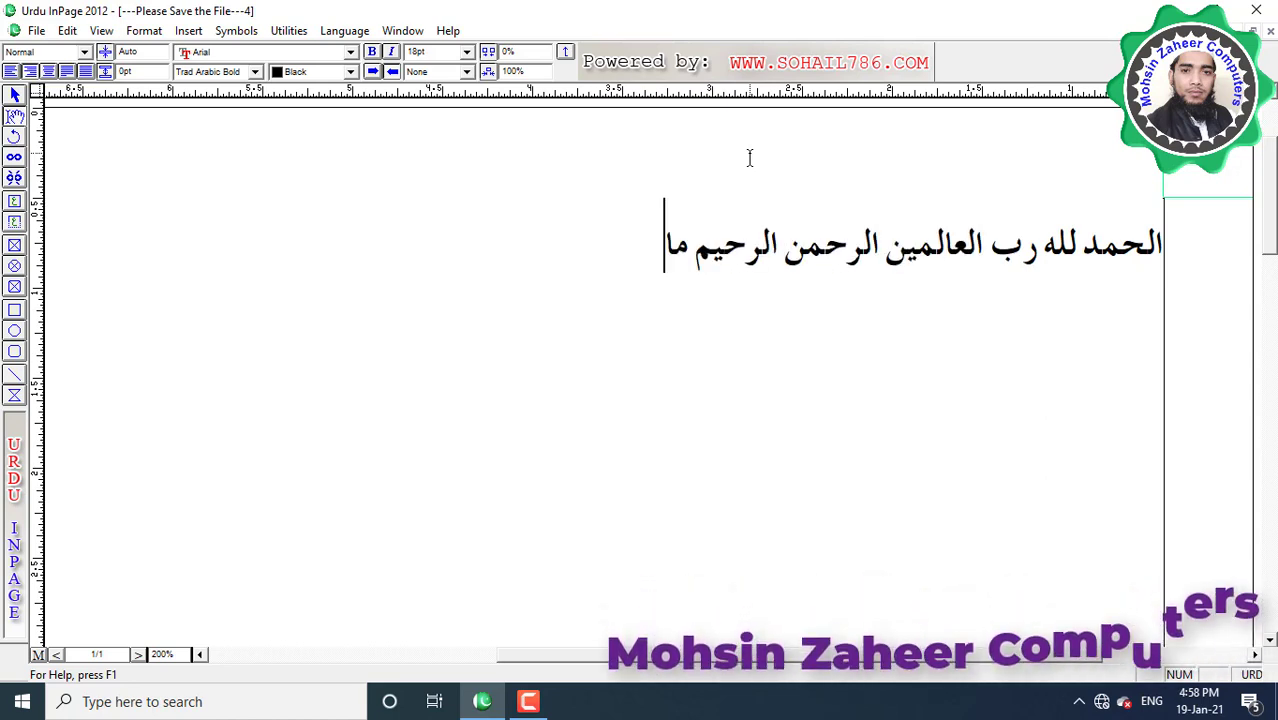
type("لک یوم ا")
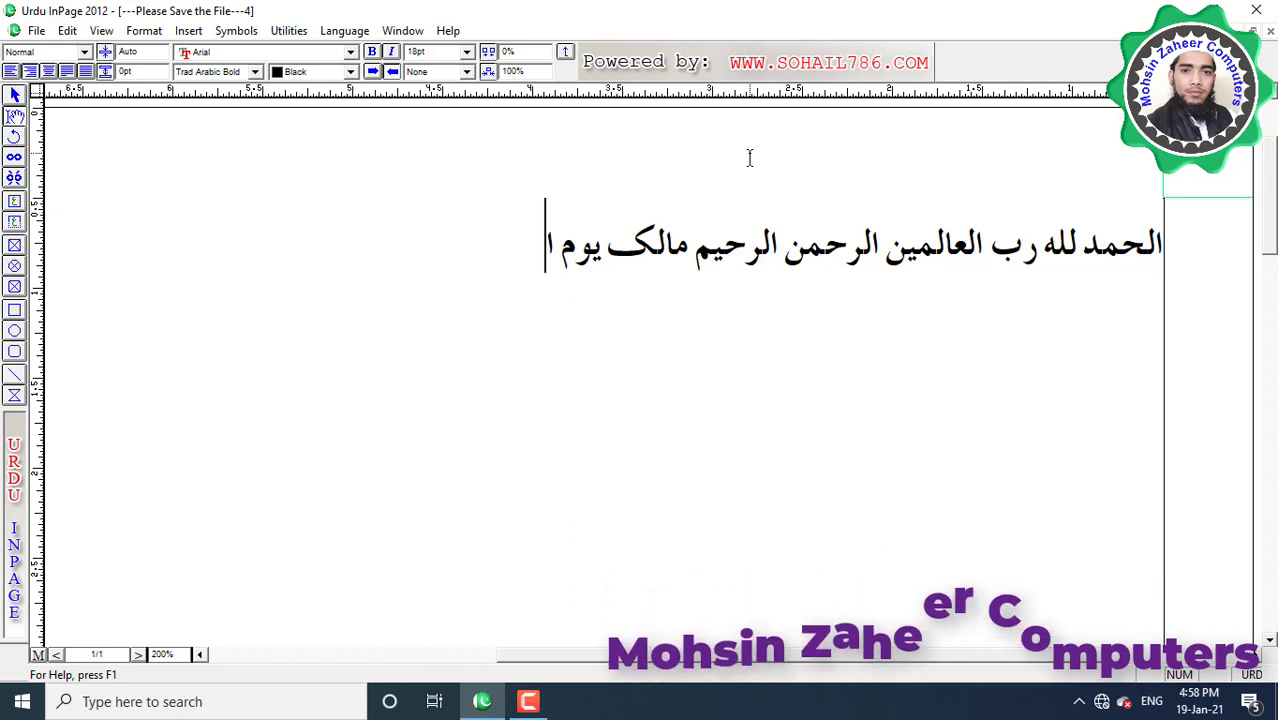
type("لدین ایاک نعبد")
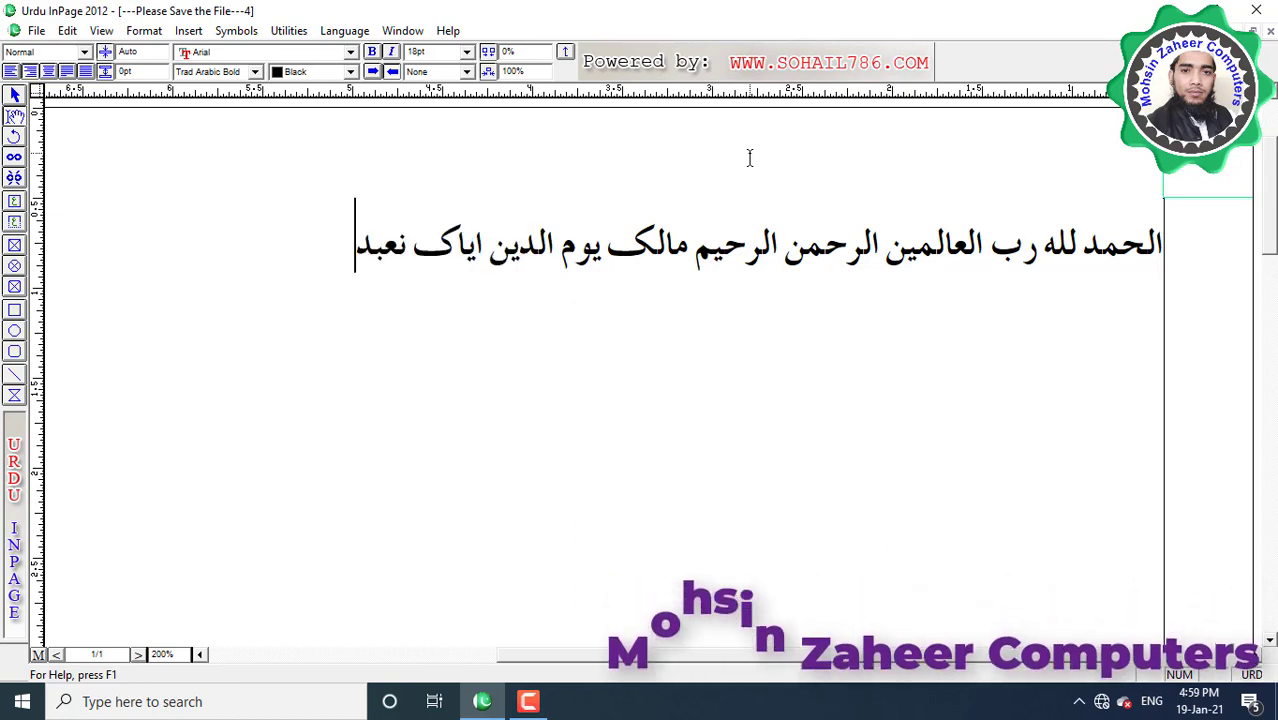
type(" و ایاک ن")
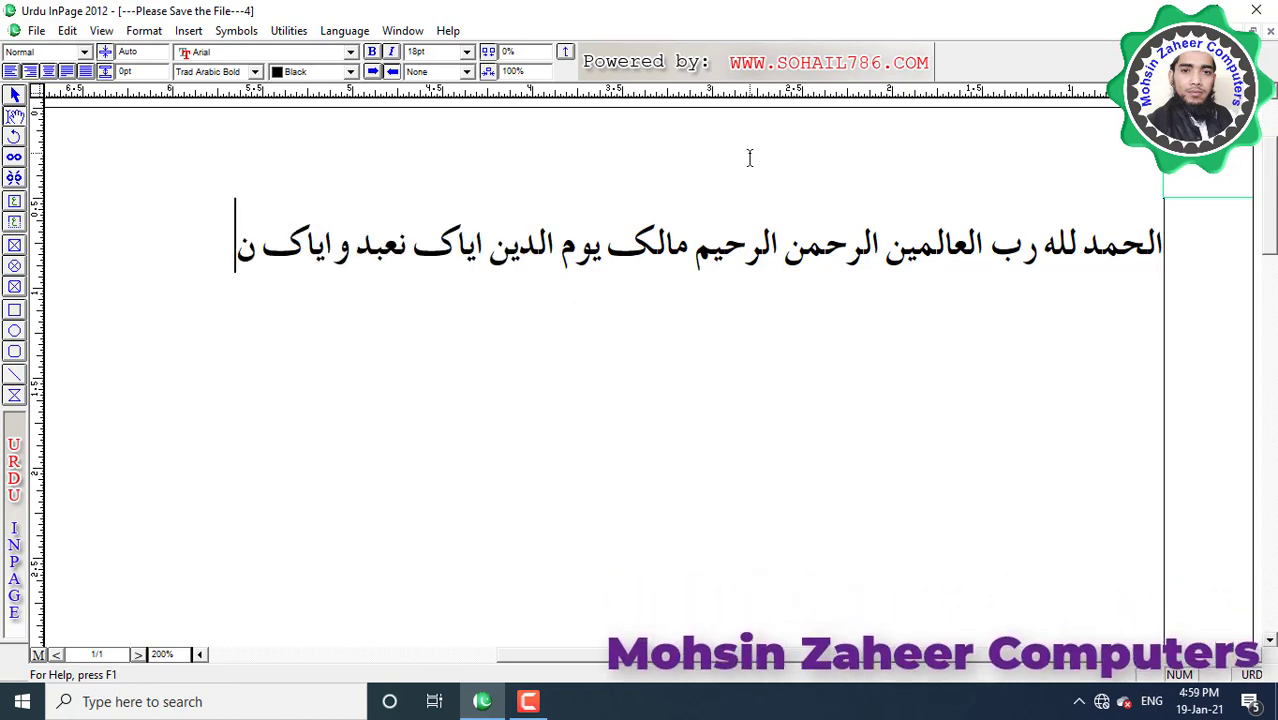
type("ستعین")
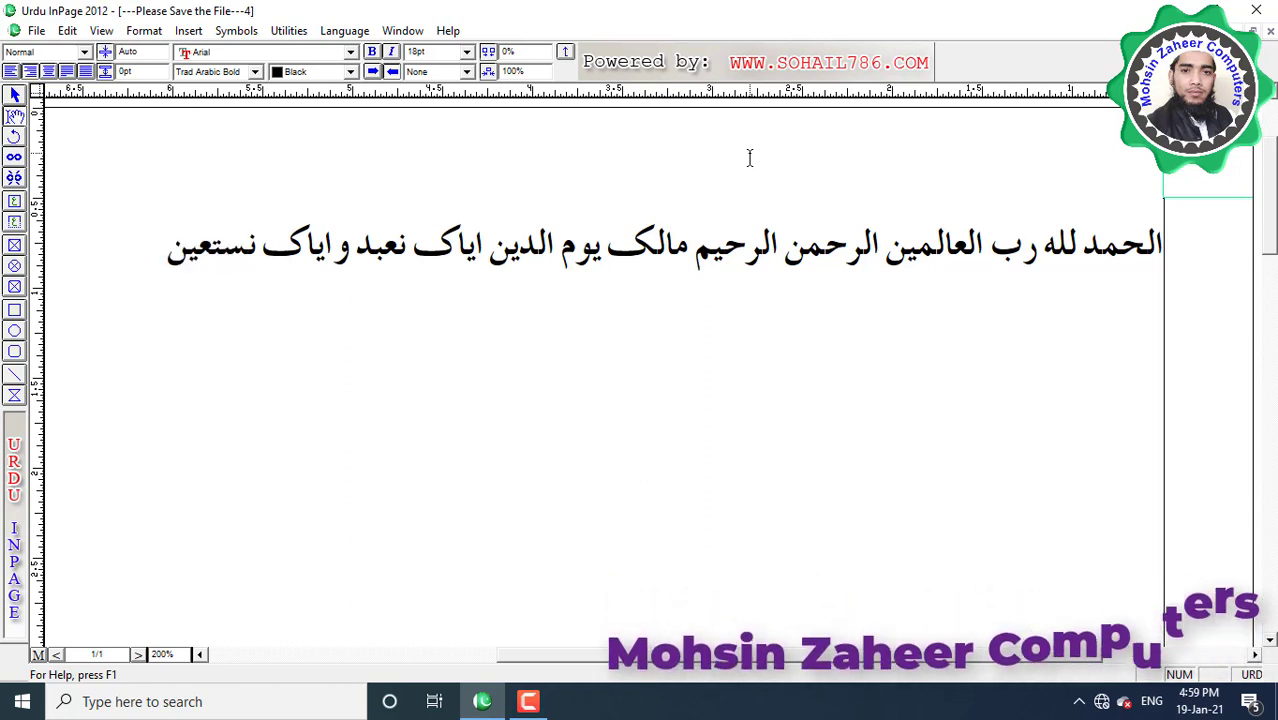
Step: Copy the whole Arabic line, paste it repeatedly after itself to fill seven lines, and start a new paragraph
left_click_drag(158, 268, 1070, 279)
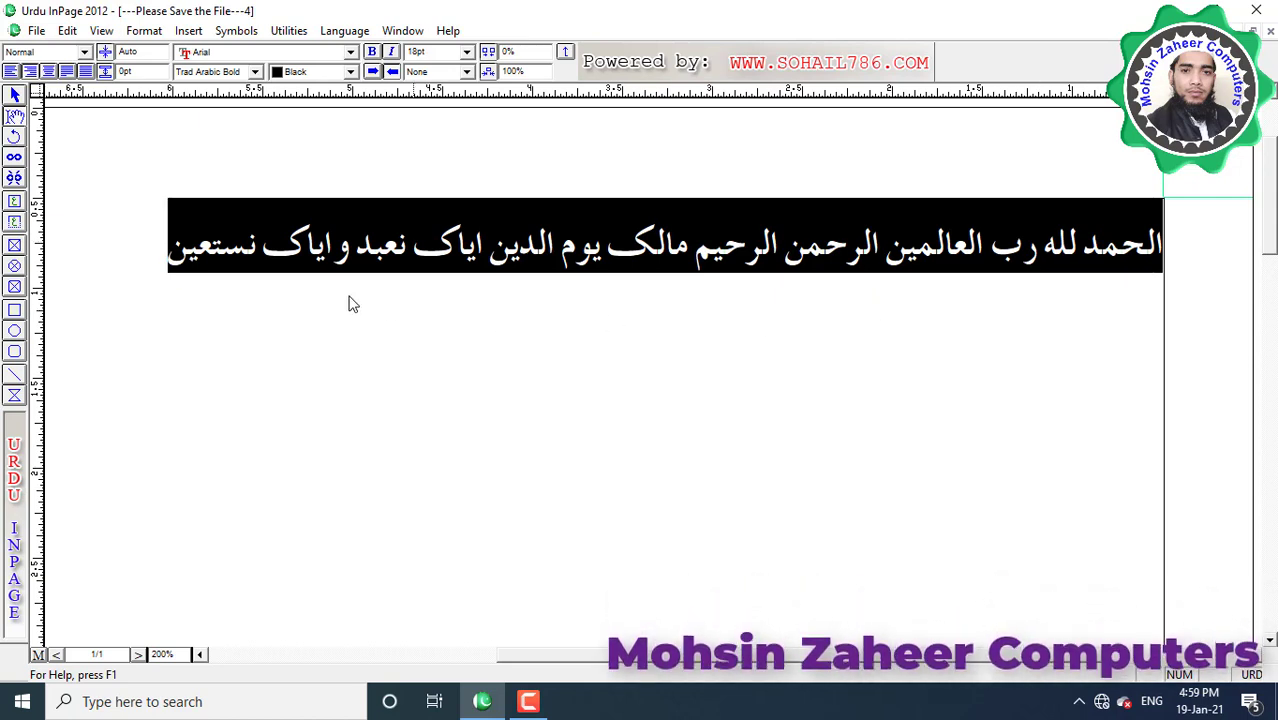
left_click(153, 255)
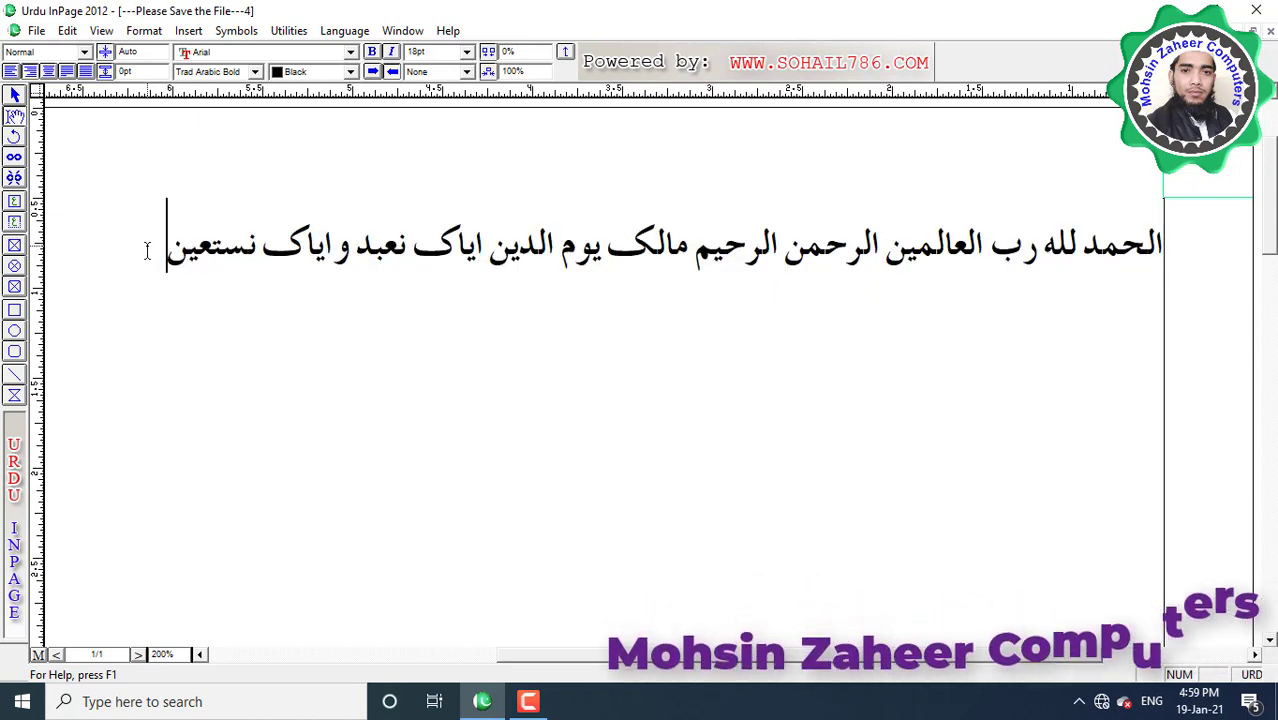
type("الحمد لله رب العالمین الرحمن الرحیم مالک یوم الدین ایاک نعبد و ایاک نستعین")
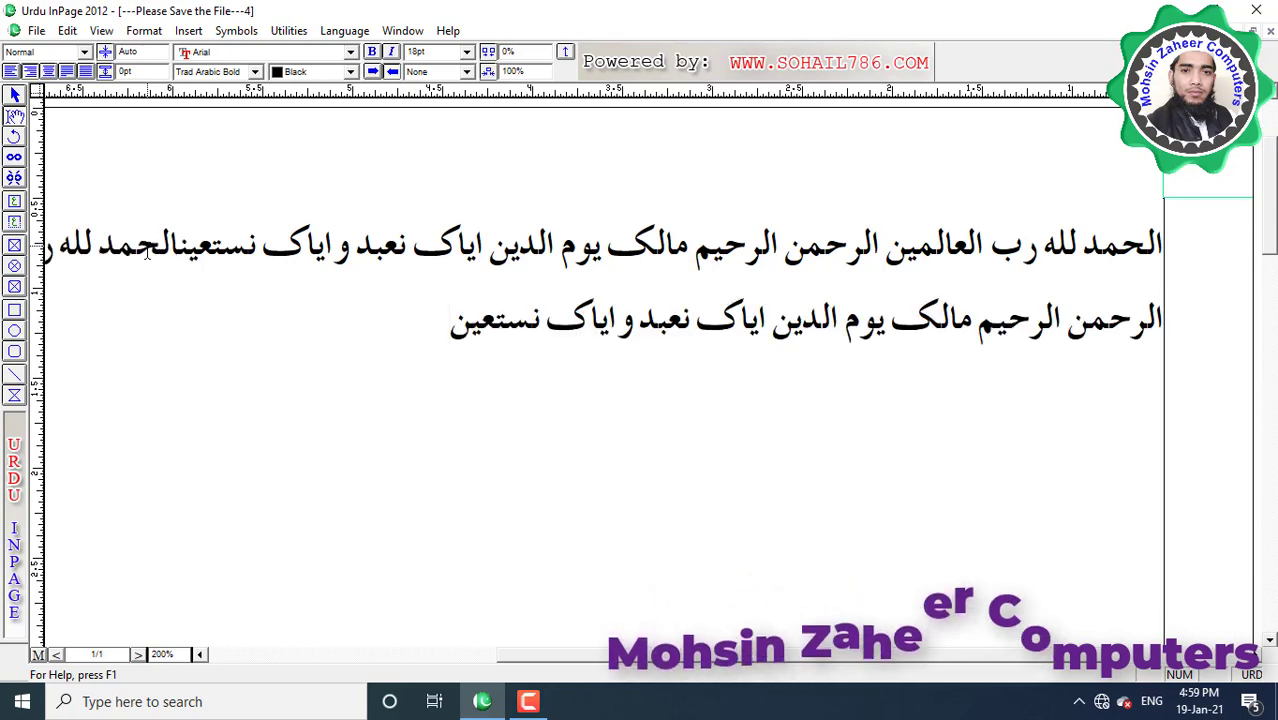
key("ctrl+v")
key("ctrl+v")
key("ctrl+v")
key("ctrl+v")
key("ctrl+v")
key("ctrl+v")
key("ctrl+1")
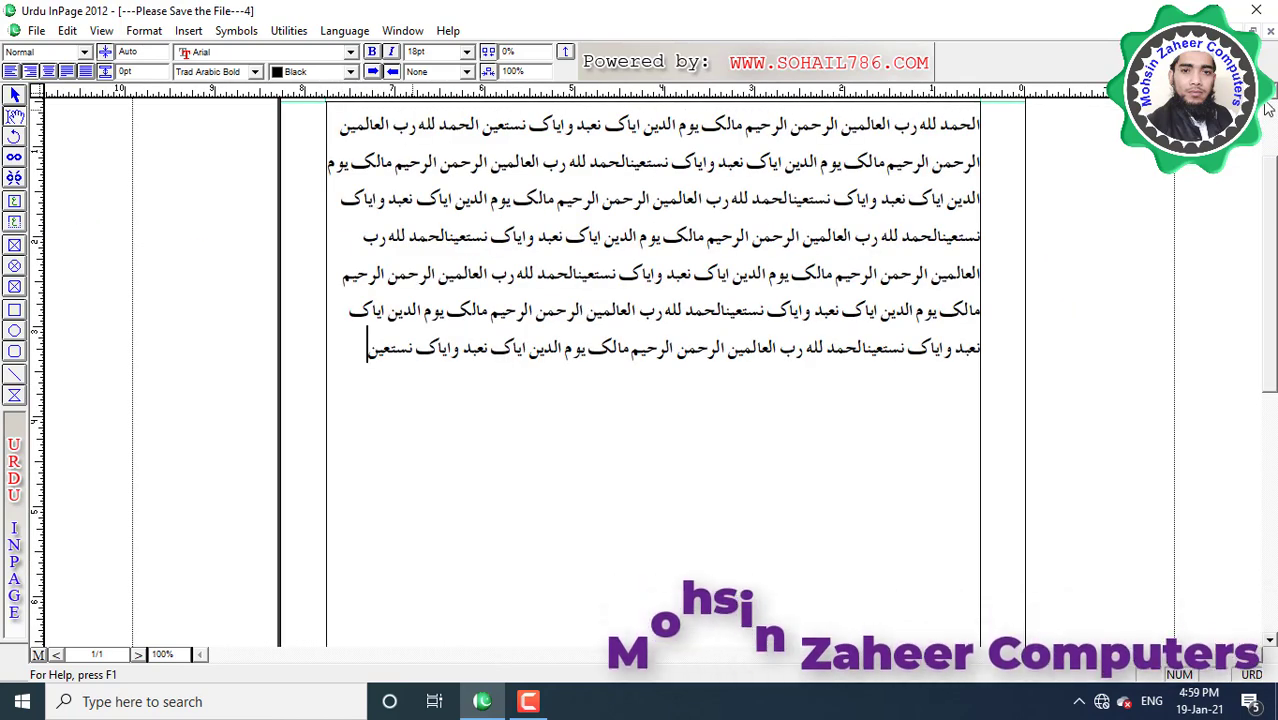
scroll(581, 248, "up", 2)
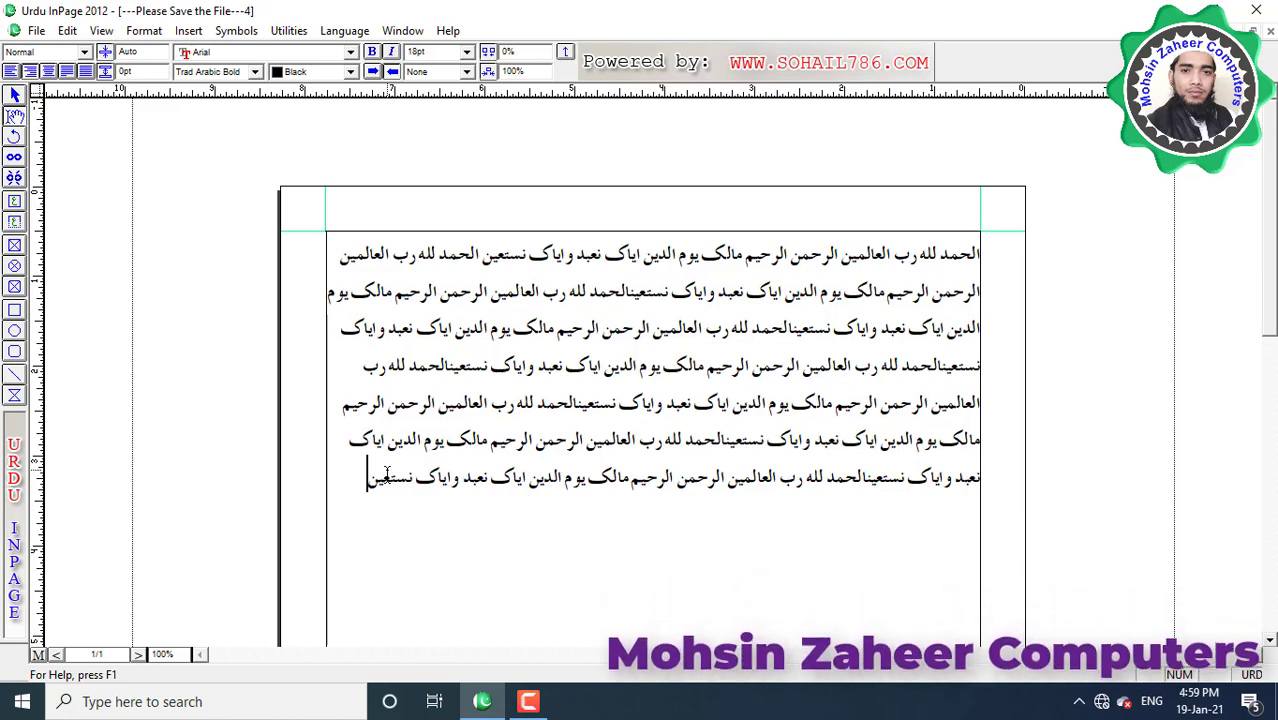
key("Return")
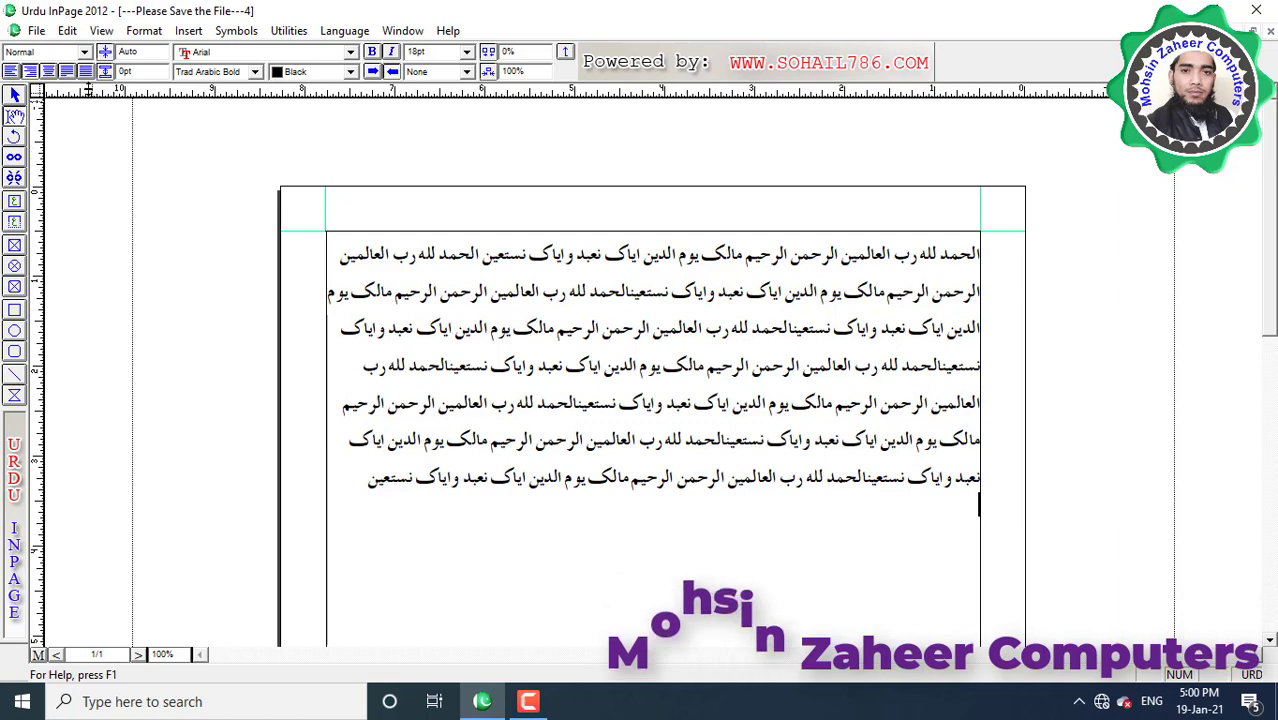
Step: In the keyboard preferences, select User Defined Keyboard 2 as the keyboard
left_click(67, 30)
mouse_move(131, 390)
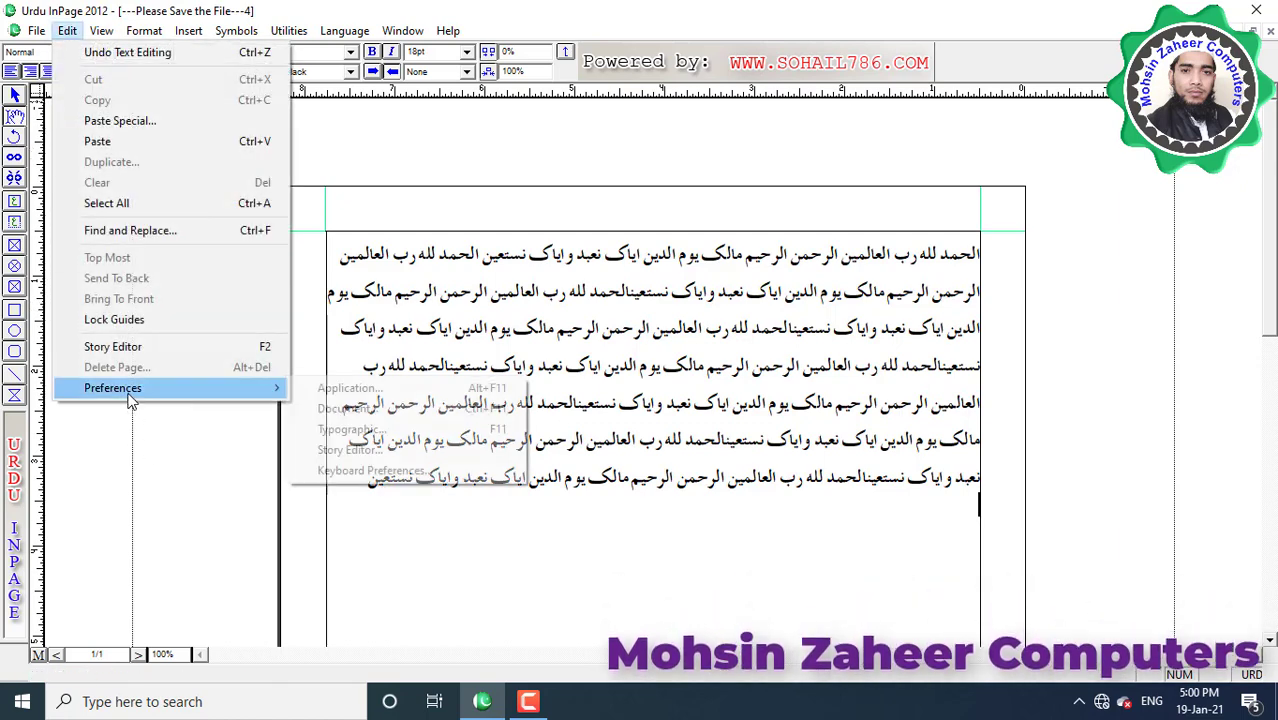
left_click(350, 471)
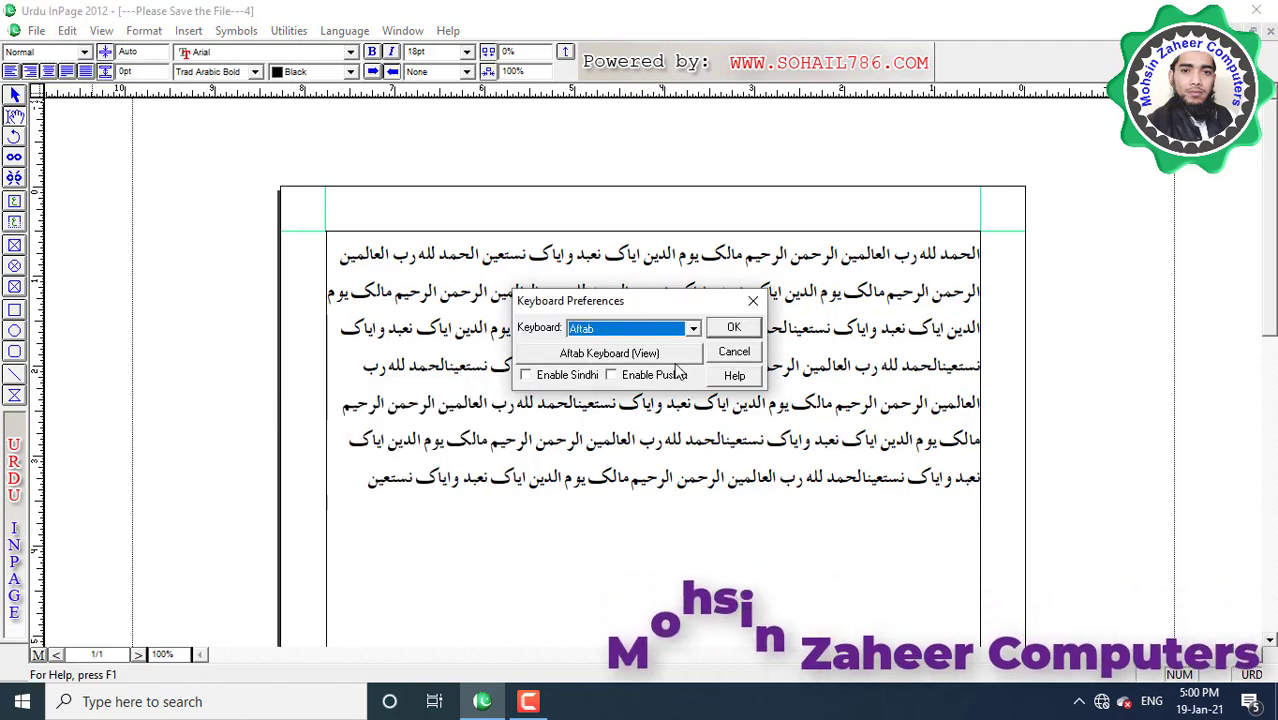
left_click(693, 330)
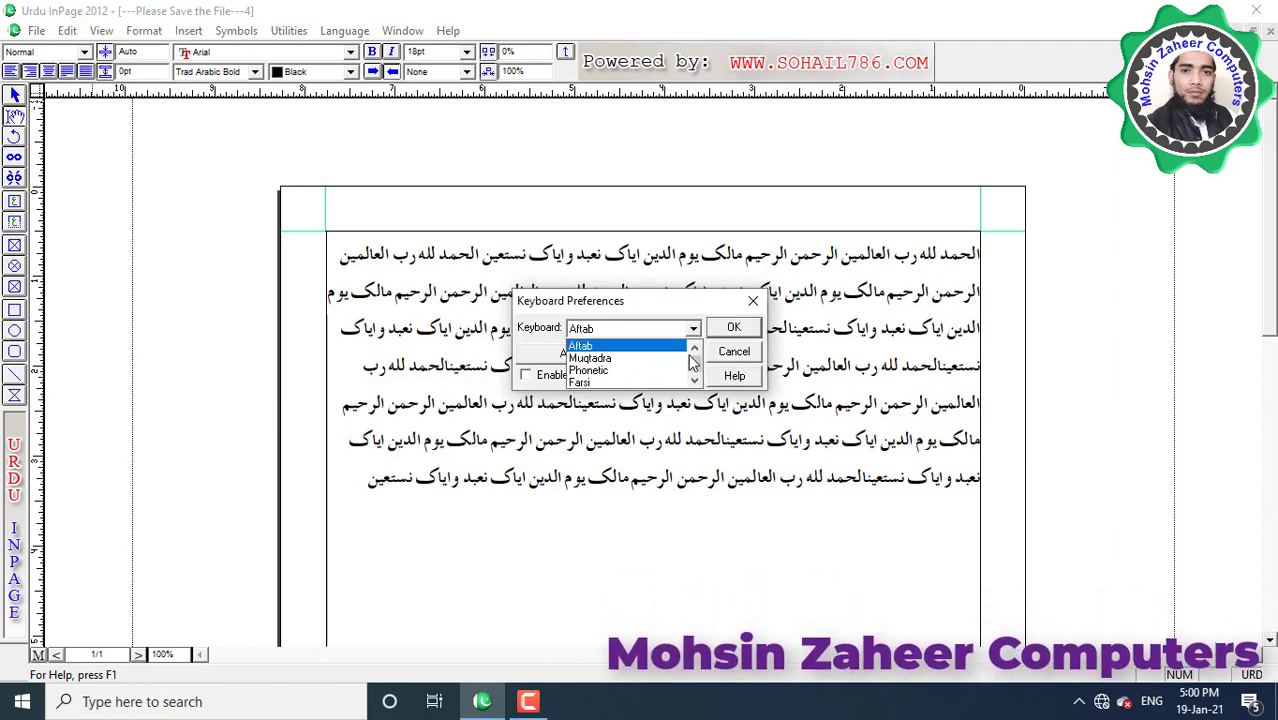
scroll(692, 363, "down", 2)
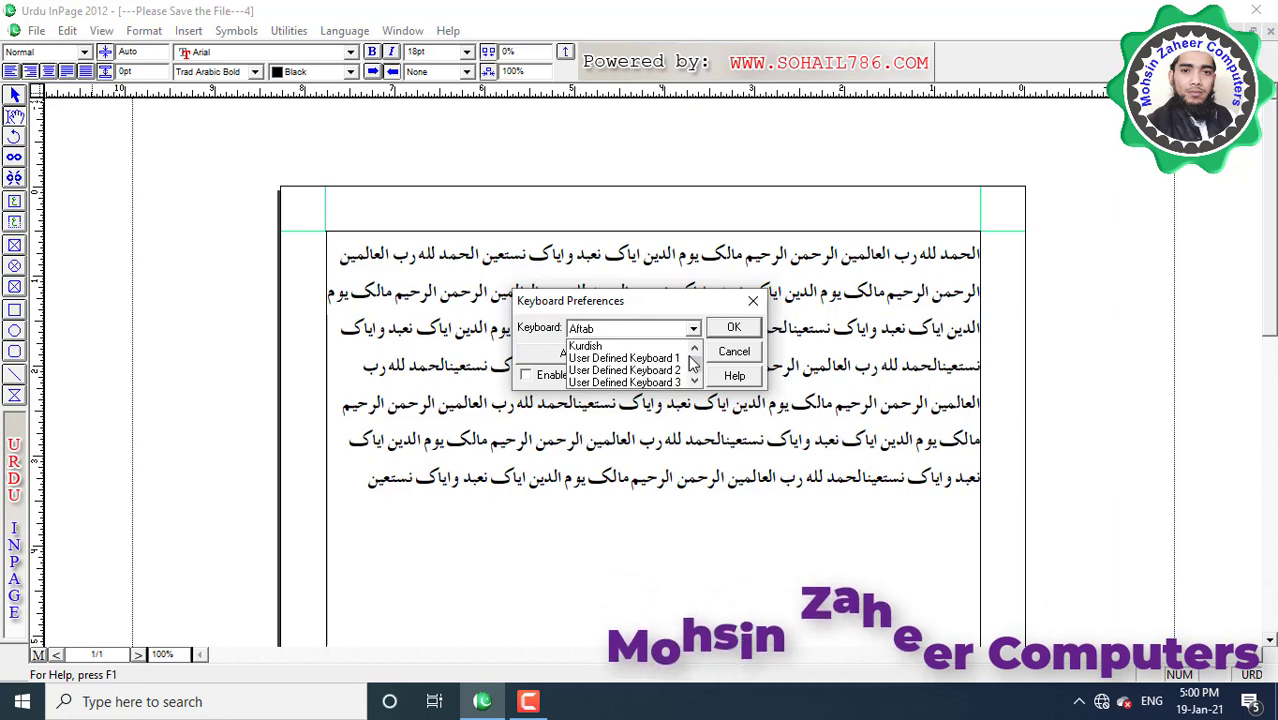
left_click(634, 371)
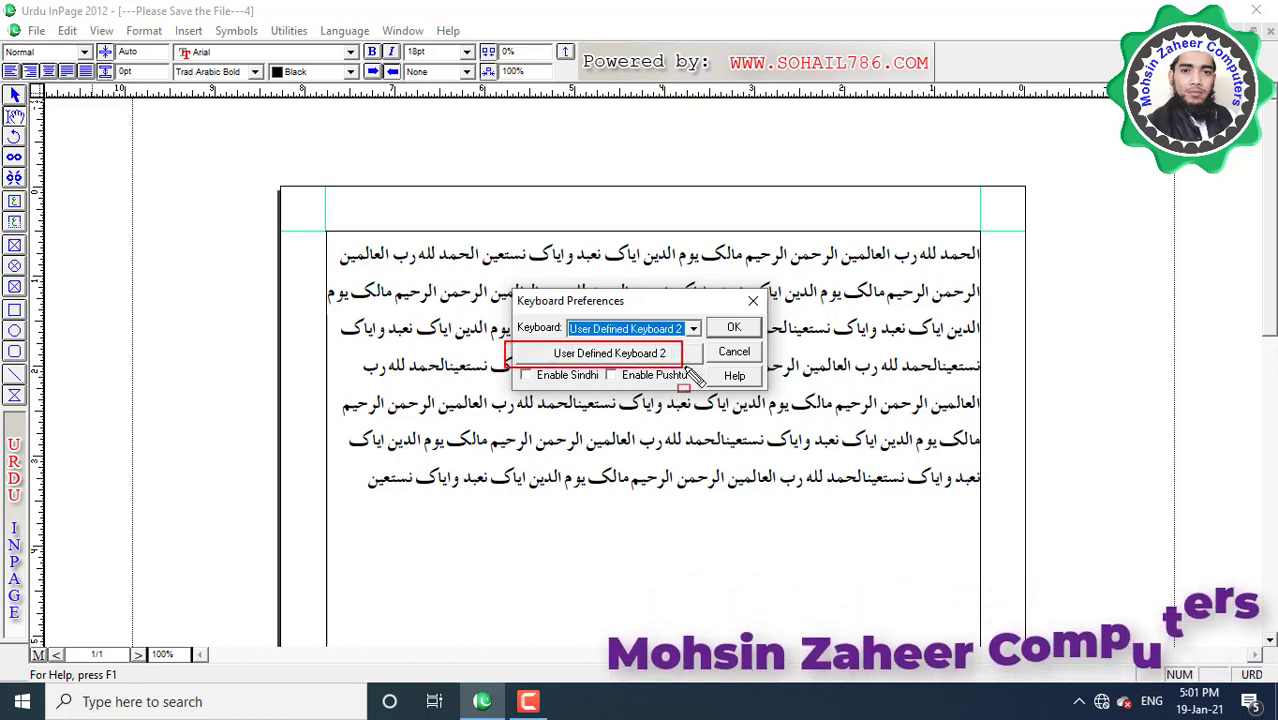
Step: Open the layout of User Defined Keyboard 2 and import the Aftab keyboard into it
left_click(640, 355)
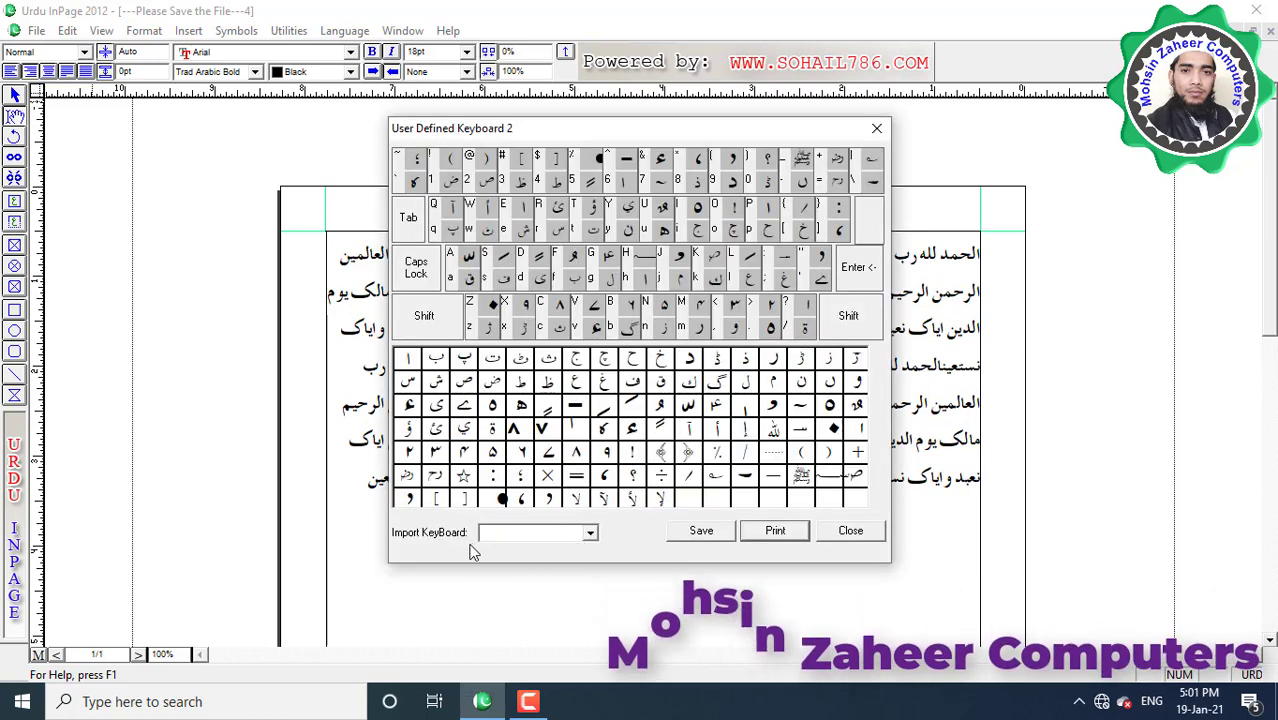
left_click(590, 533)
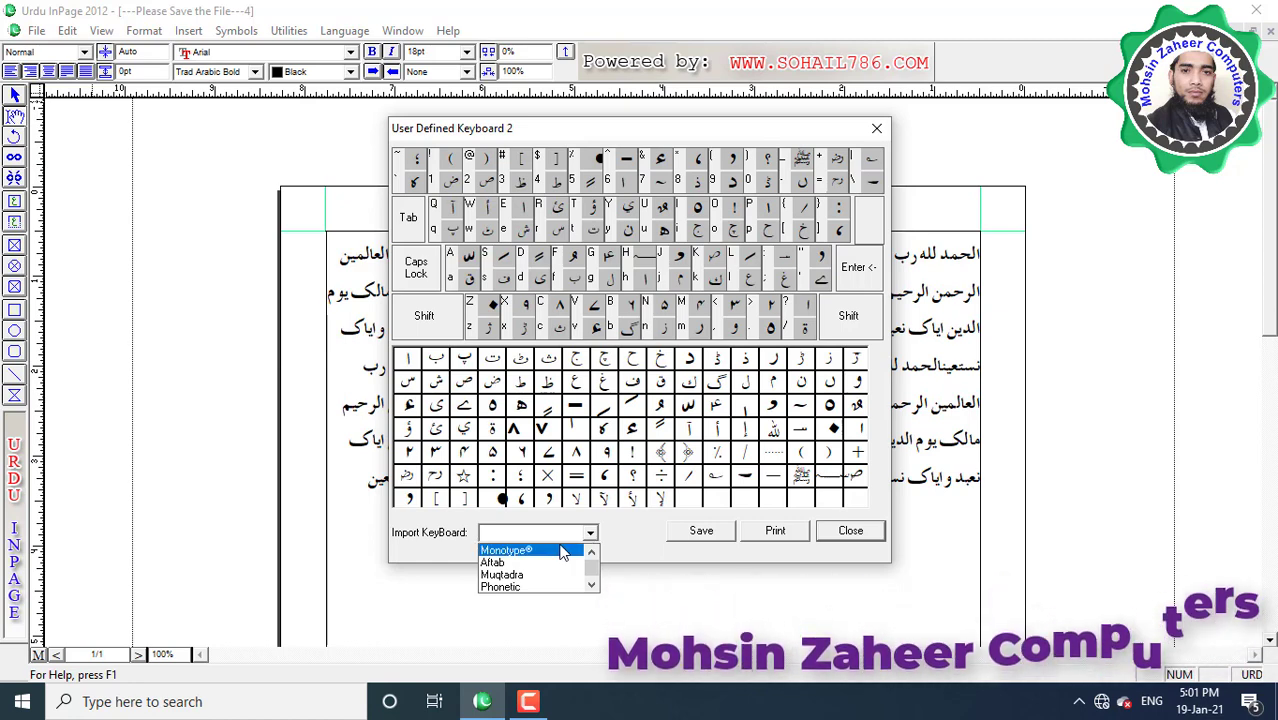
left_click(503, 565)
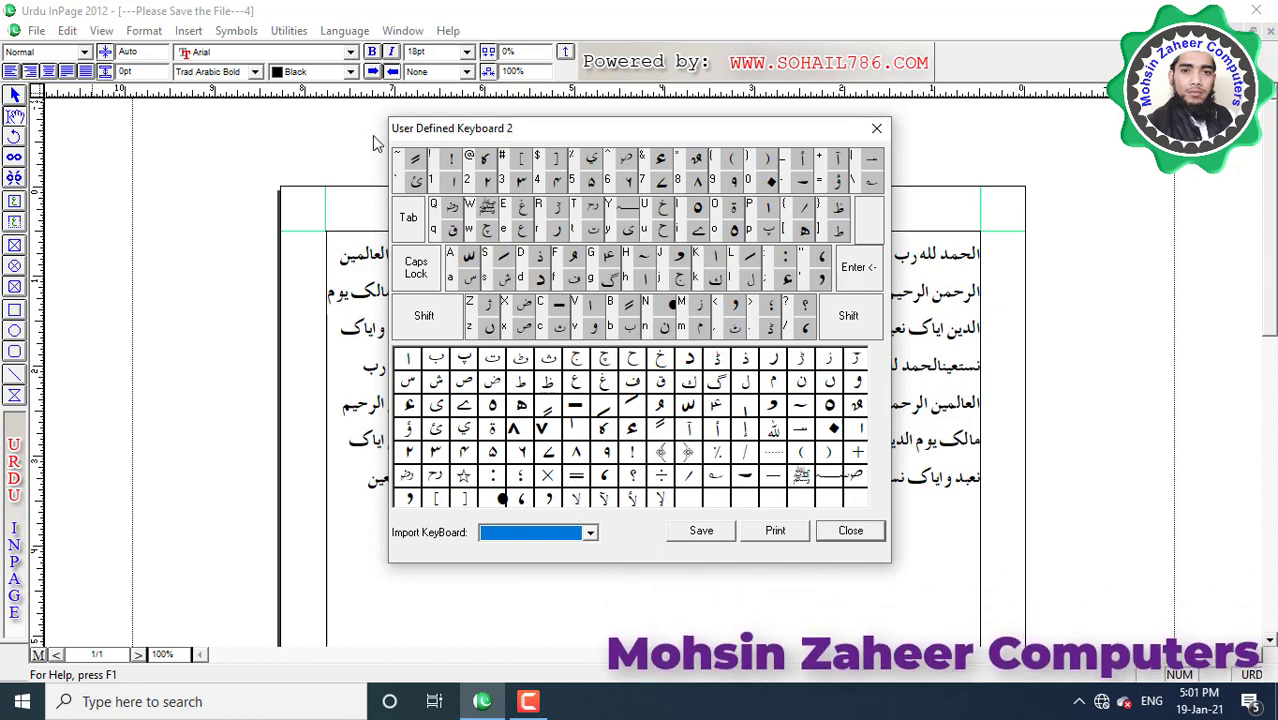
left_click_drag(373, 143, 890, 344)
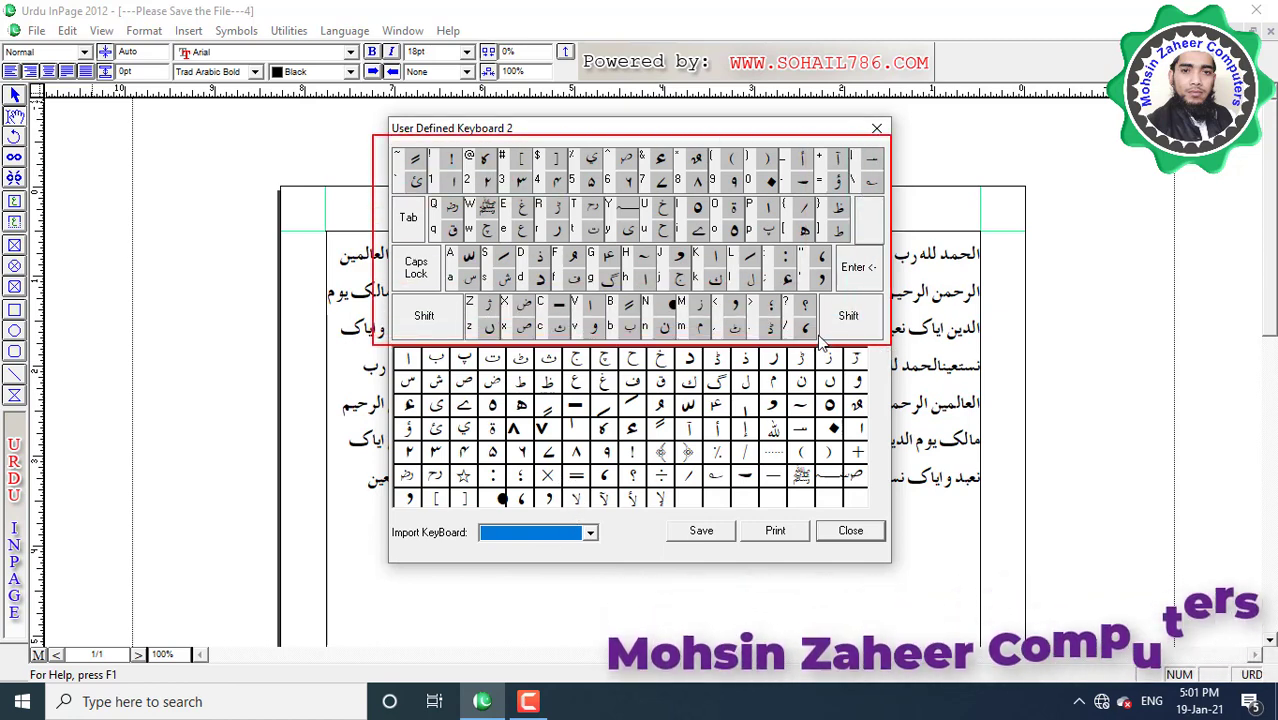
left_click_drag(688, 243, 722, 270)
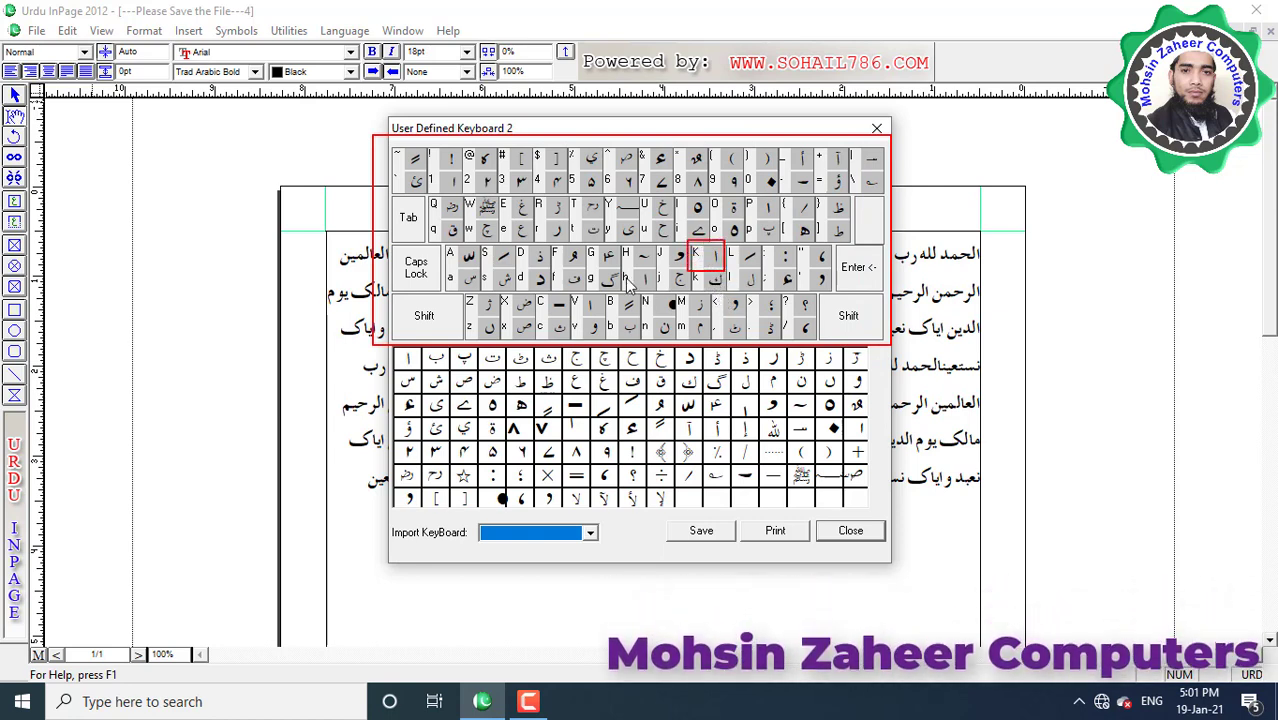
left_click_drag(620, 270, 656, 293)
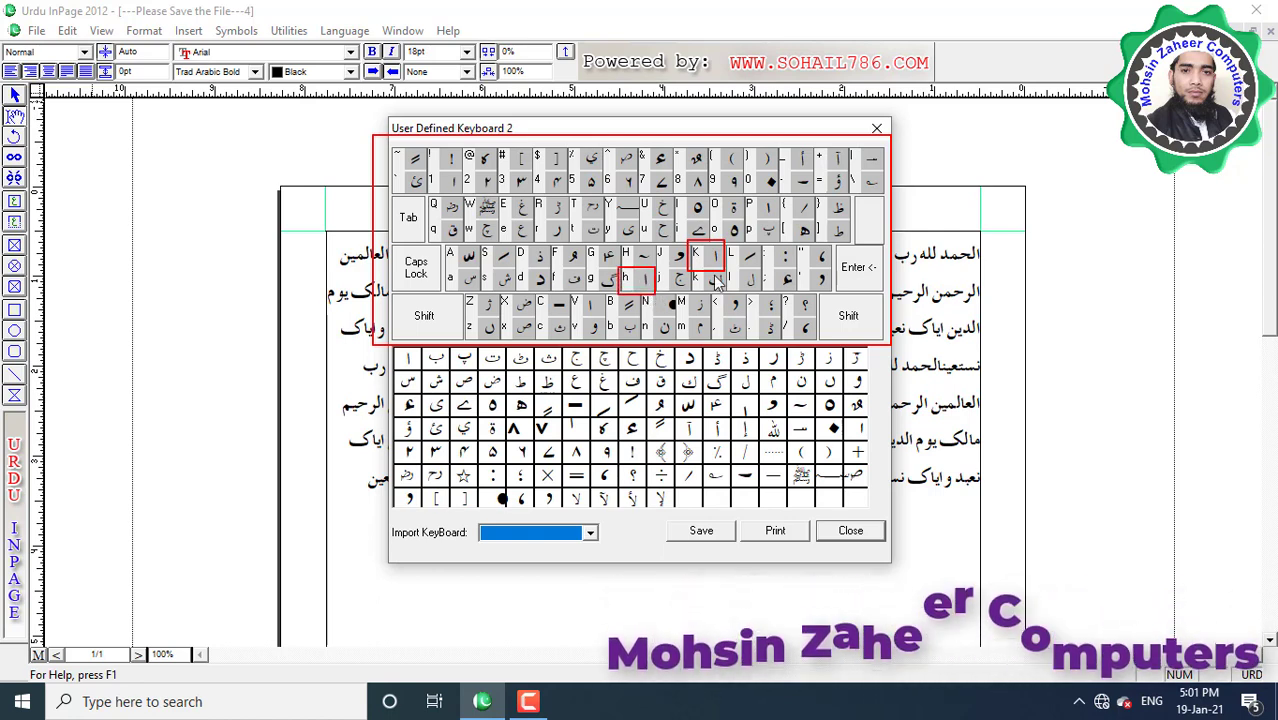
key("Escape")
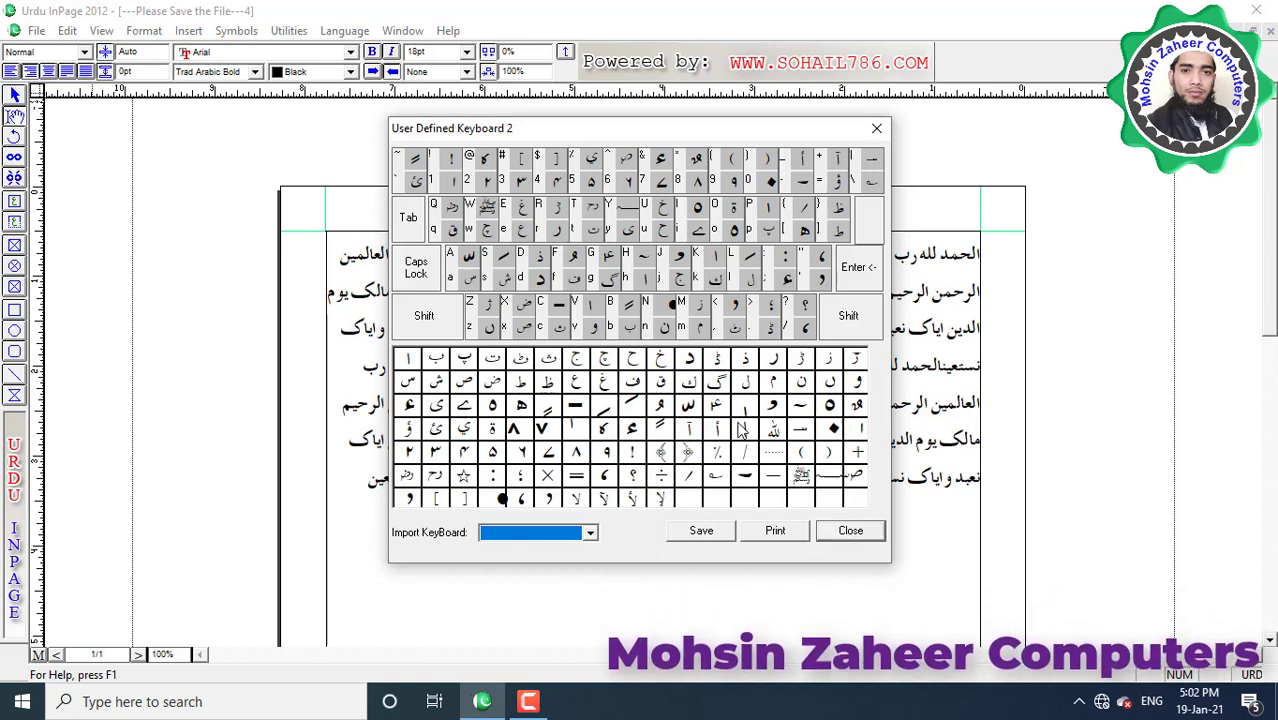
left_click_drag(728, 416, 761, 442)
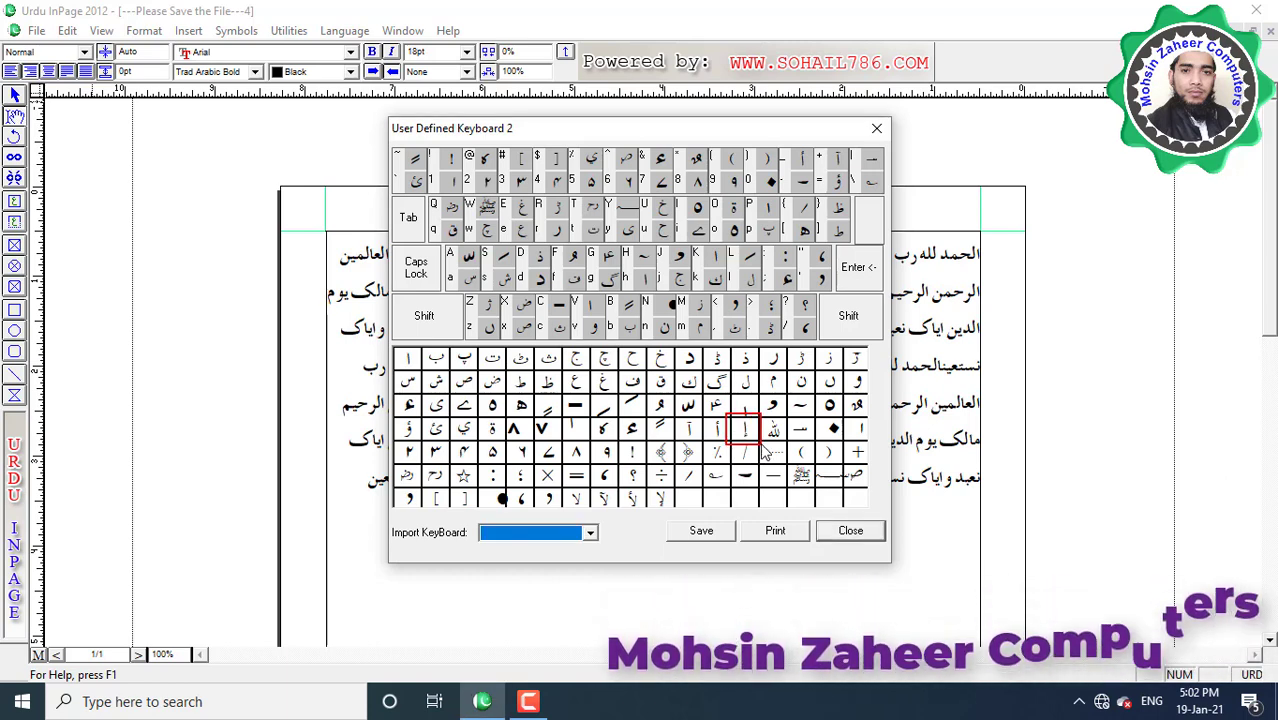
key("Escape")
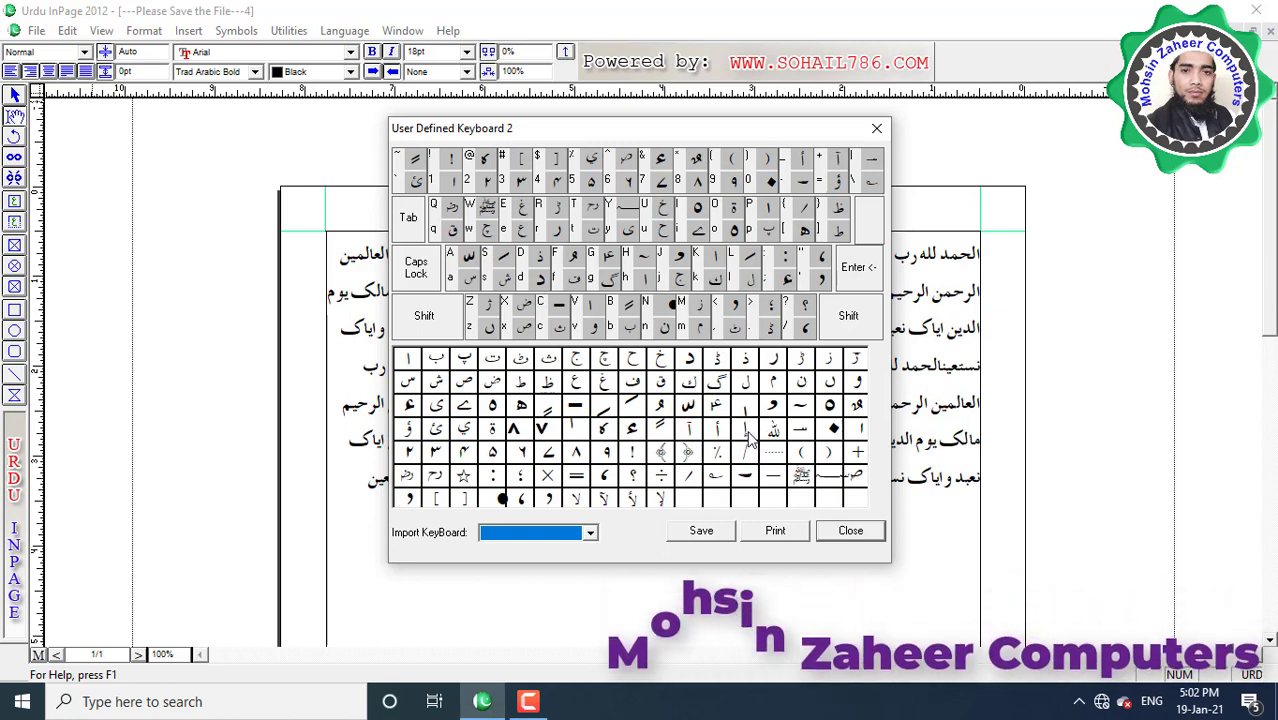
Step: Assign the character "إ" to the uppercase K position in the User Defined Keyboard 2 layout
left_click(746, 431)
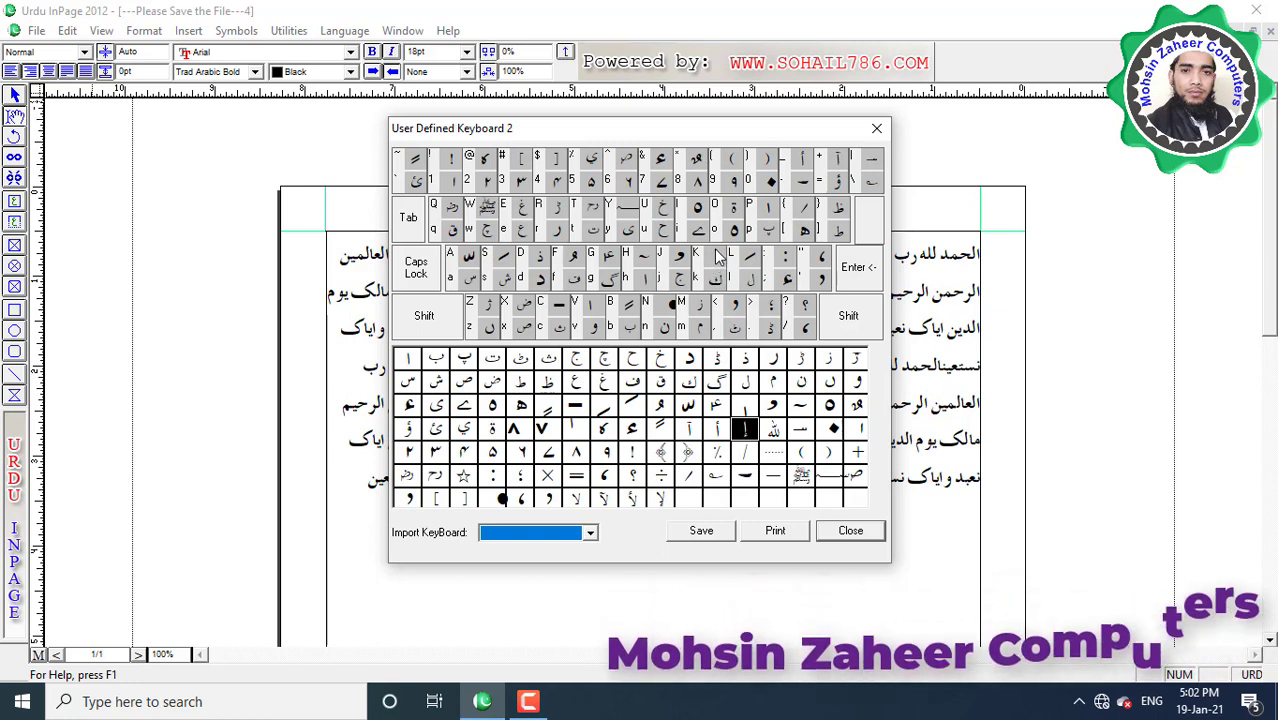
left_click(748, 258)
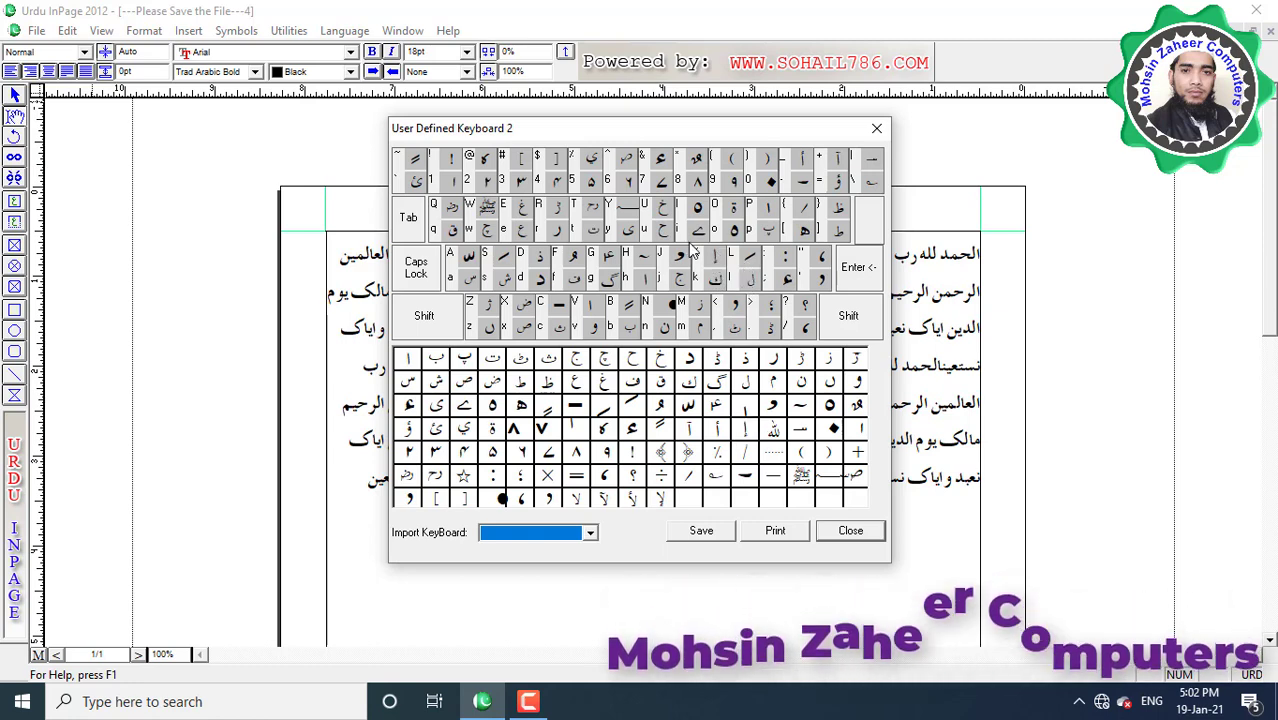
left_click(728, 277)
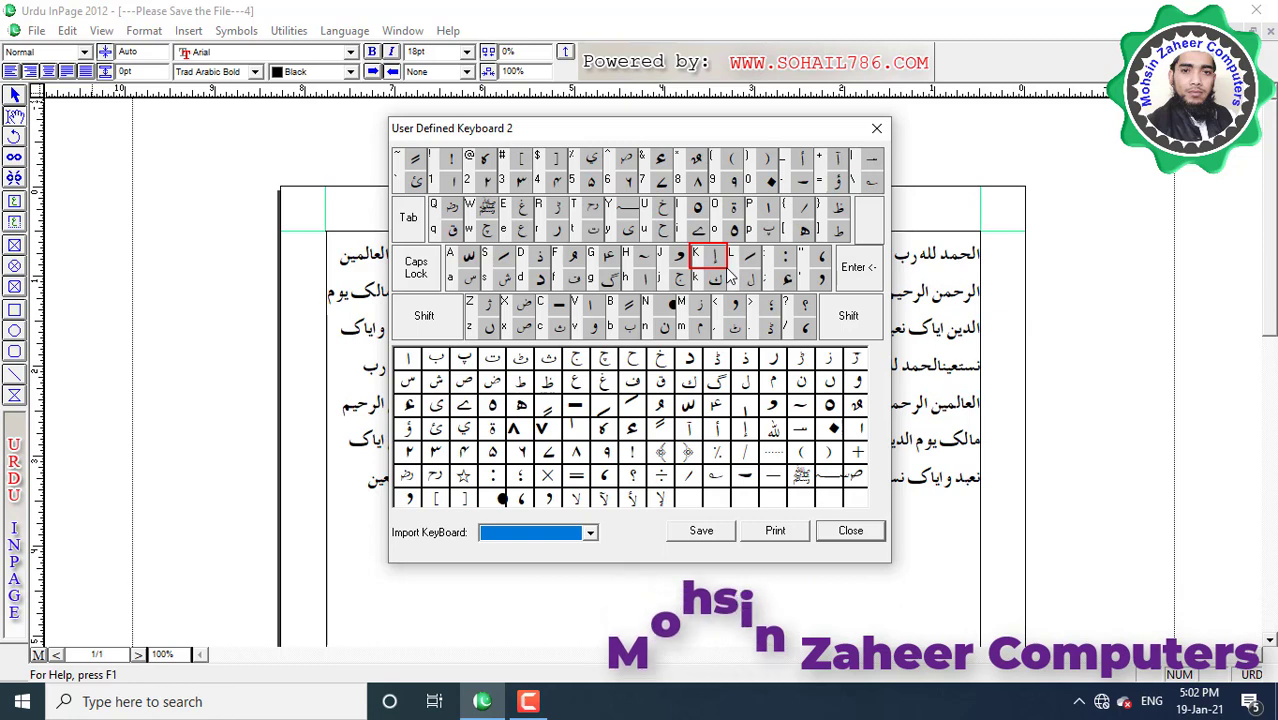
Step: Save the edited User Defined Keyboard 2 layout and confirm the keyboard preferences
left_click(710, 536)
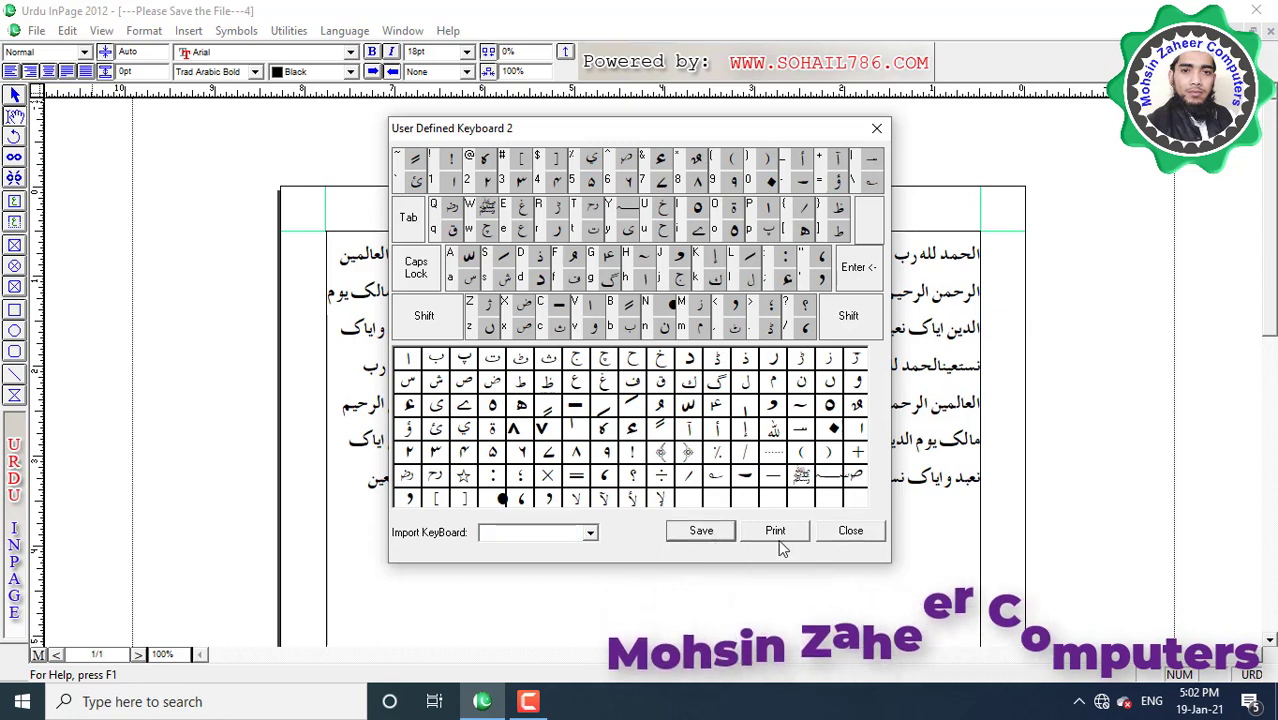
left_click(848, 533)
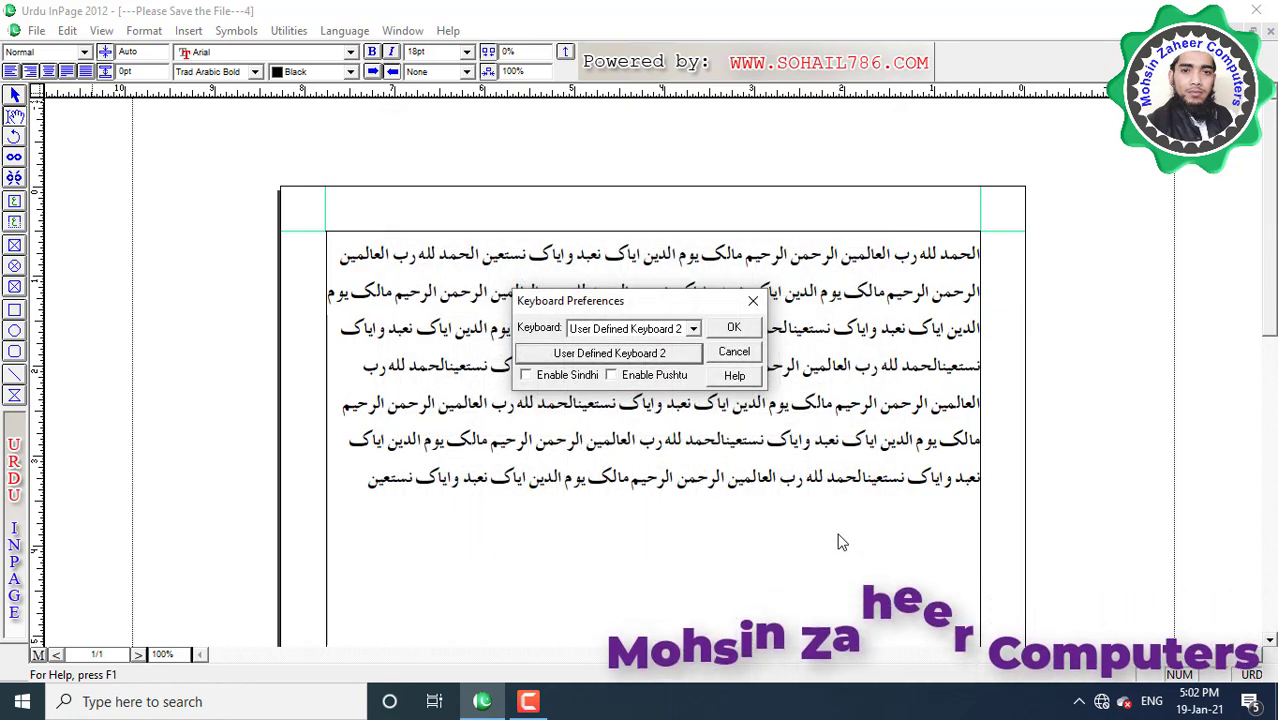
left_click(735, 330)
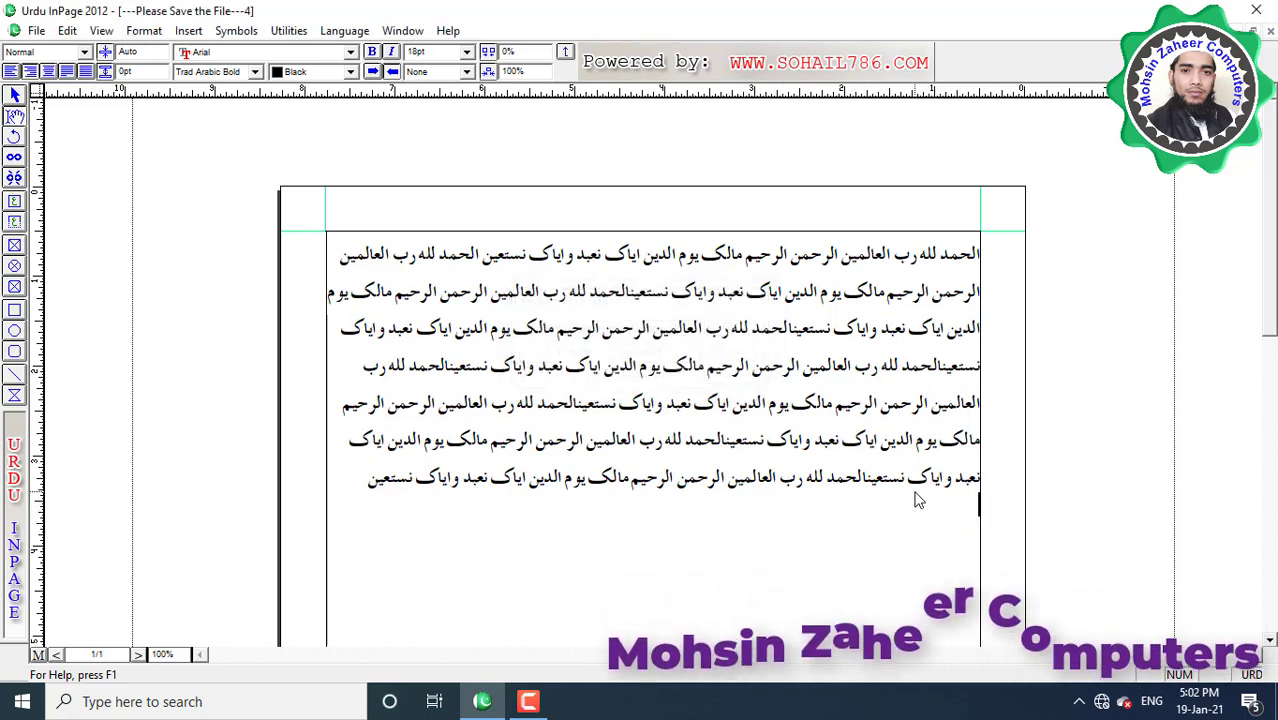
Step: Reopen the keyboard preferences, choose User Defined Keyboard 2 from the available keyboards and confirm
left_click(67, 31)
mouse_move(145, 395)
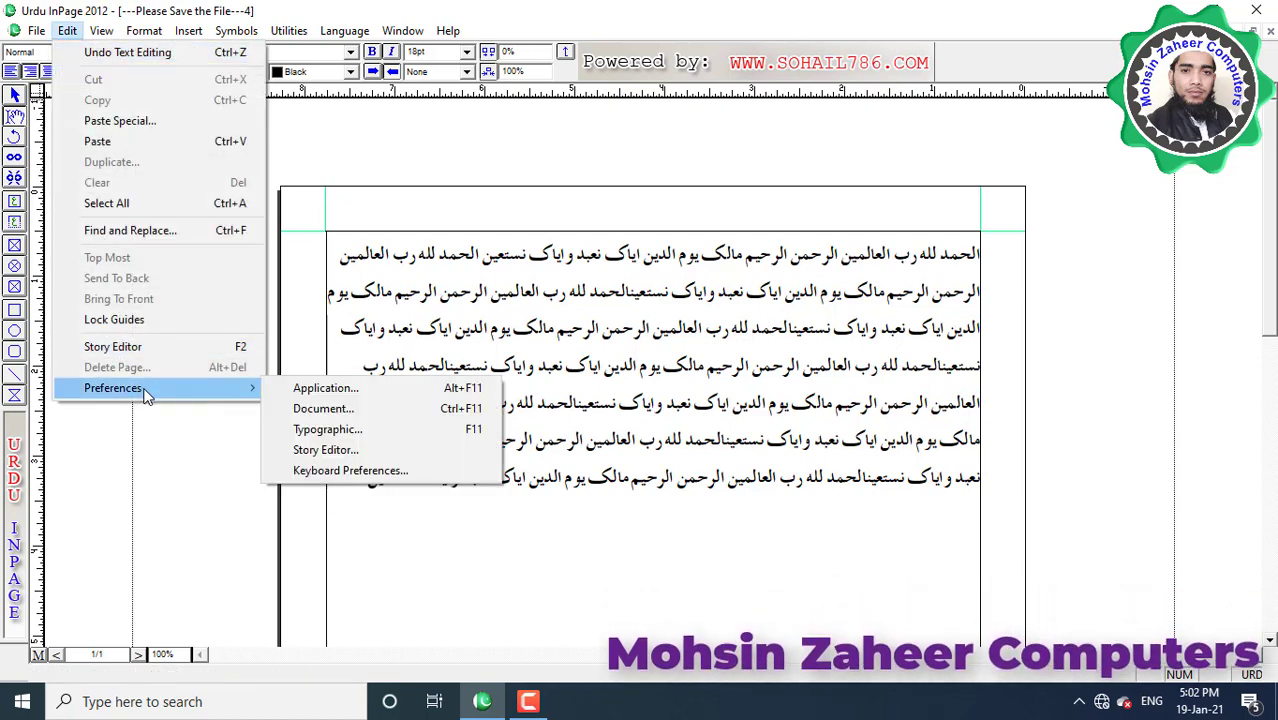
left_click(324, 474)
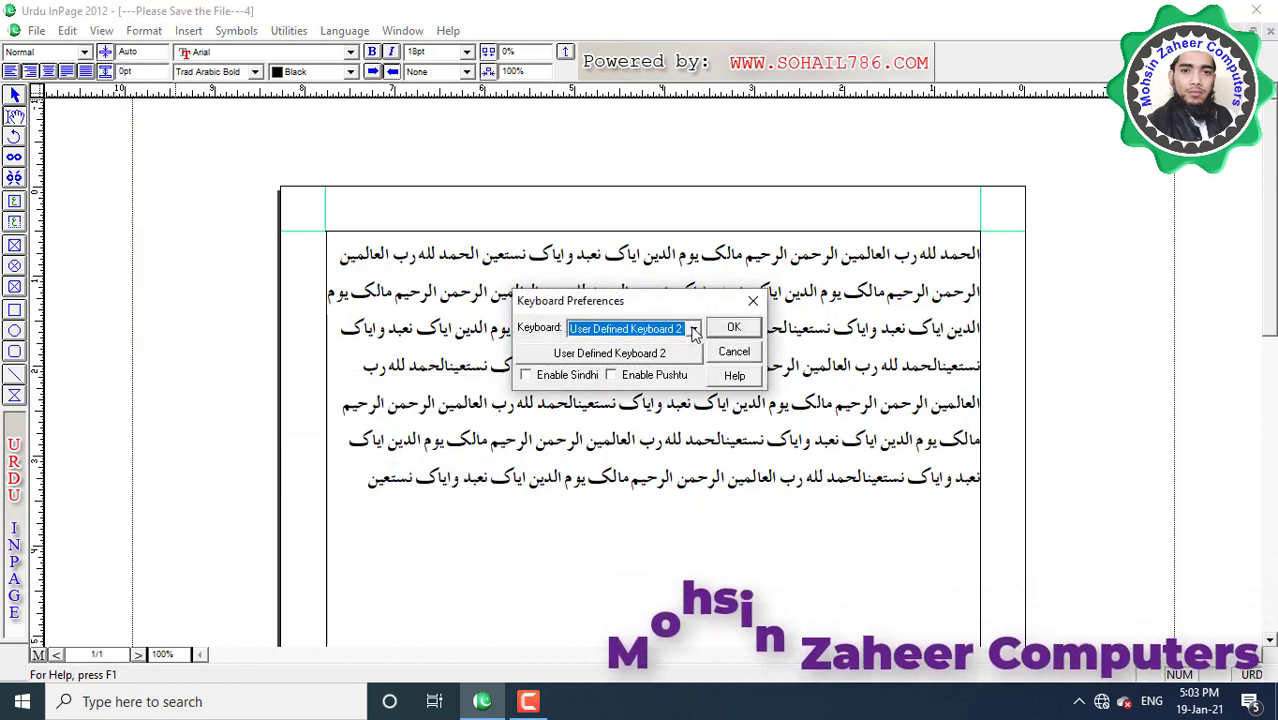
left_click(693, 328)
scroll(653, 355, "up", 3)
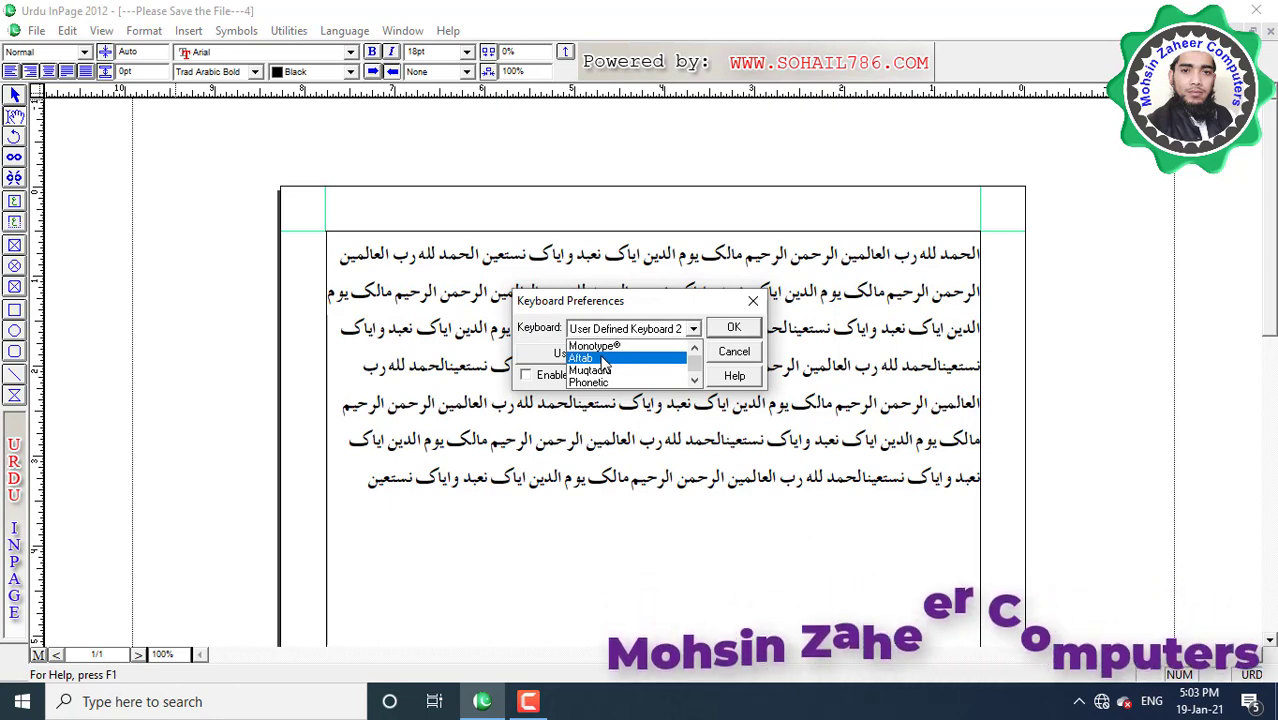
scroll(604, 364, "down", 3)
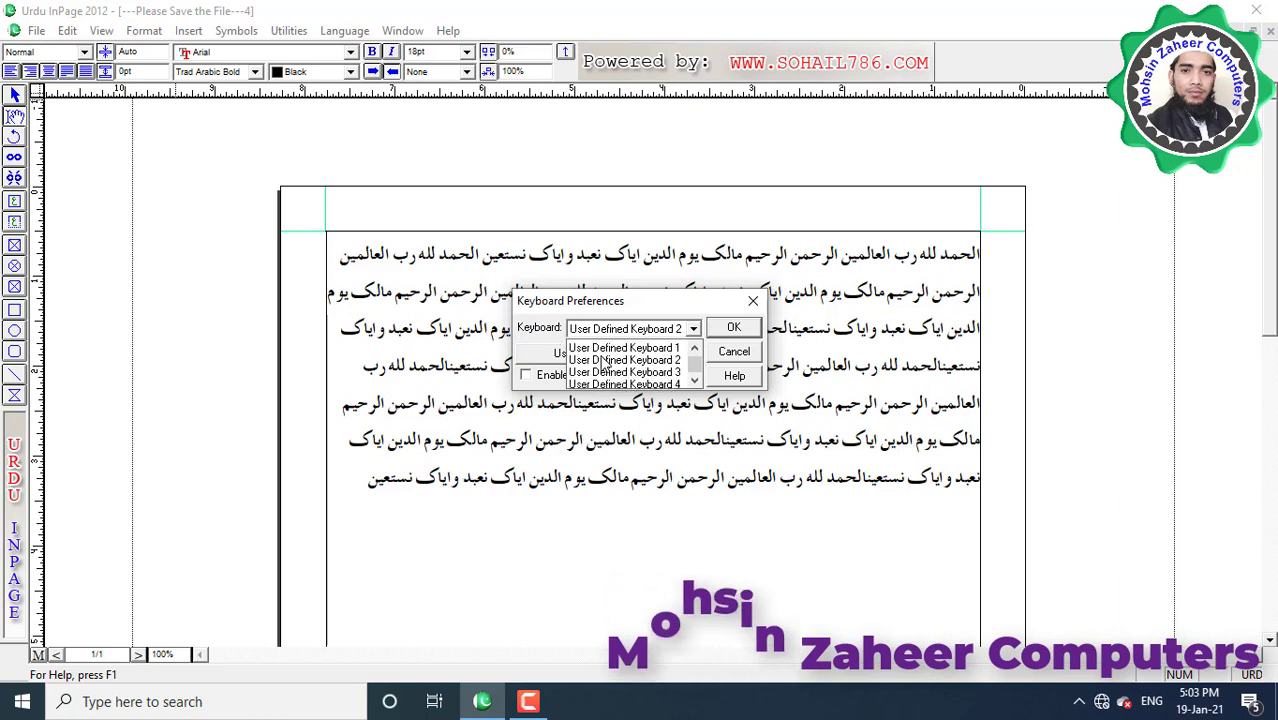
scroll(604, 365, "up", 1)
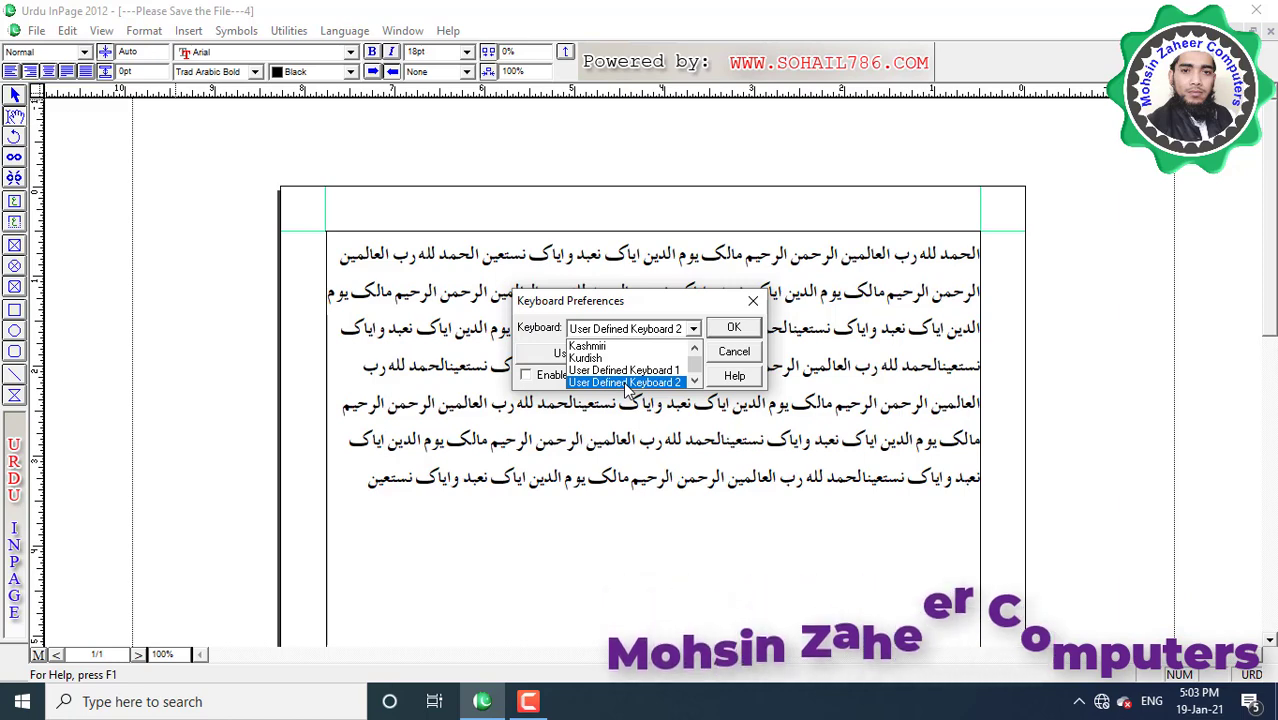
left_click(627, 383)
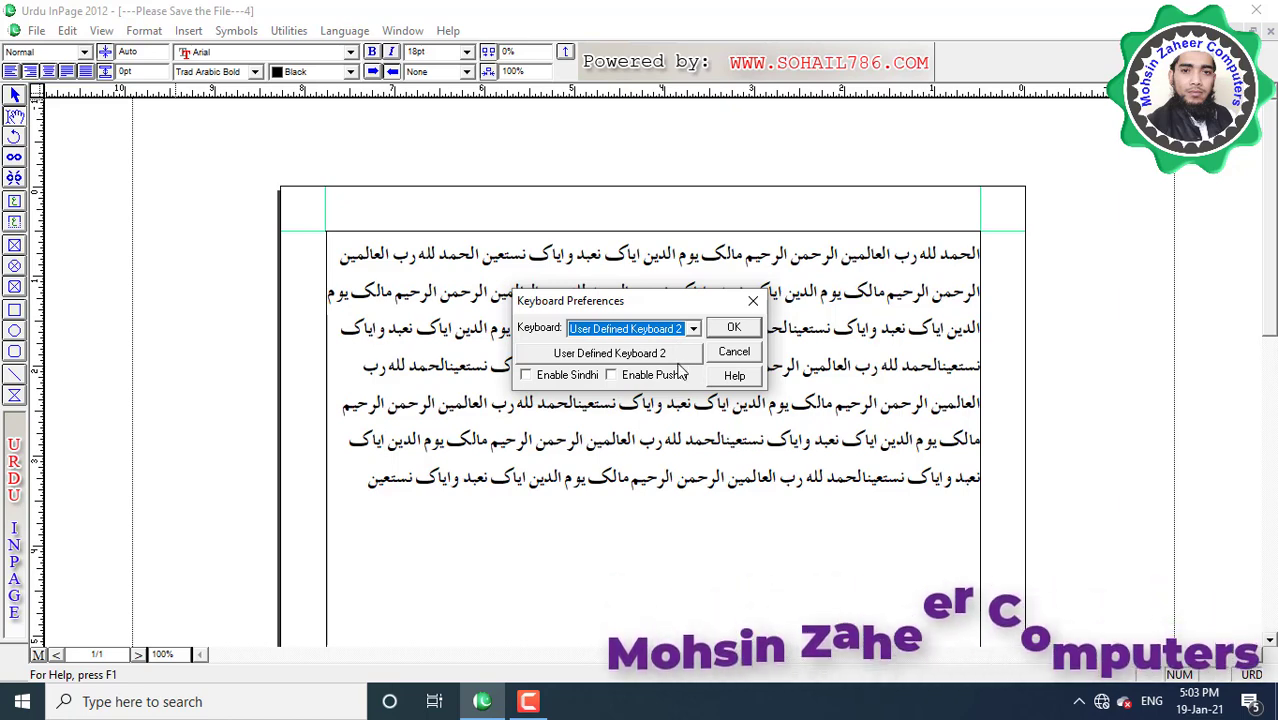
left_click(745, 330)
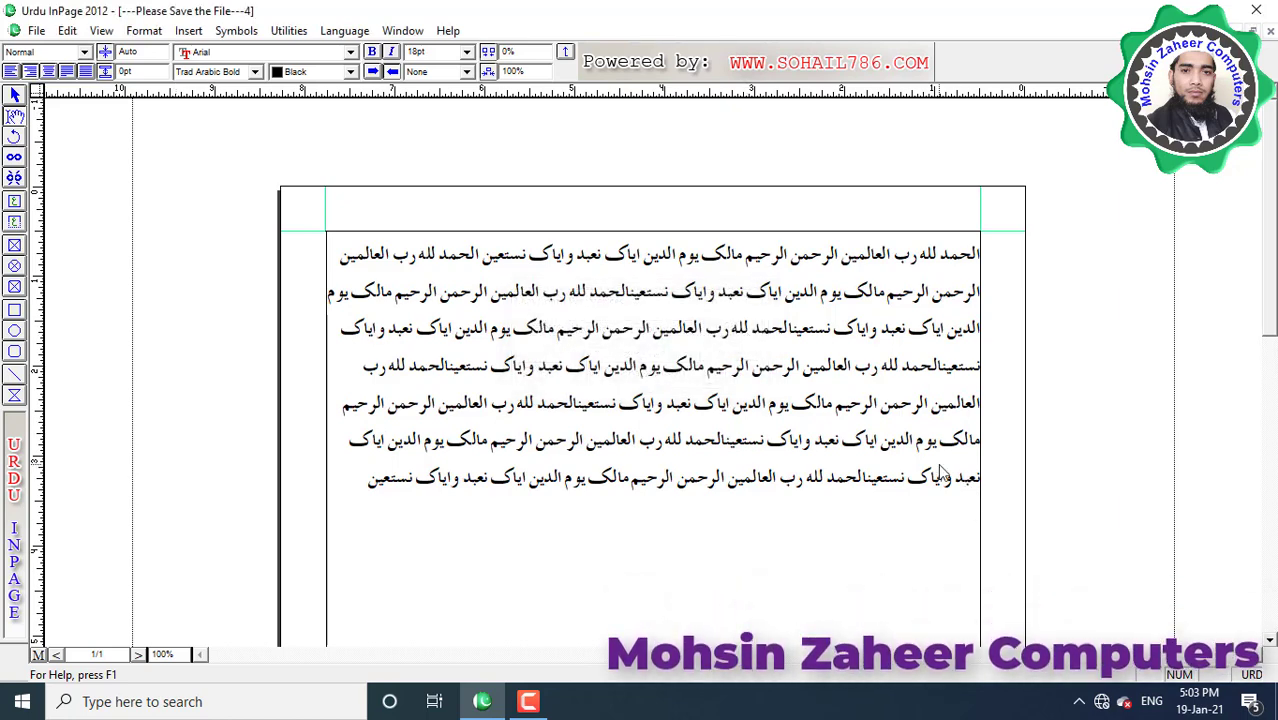
Step: Enter "إن الحمد لله إن الله على كل شئی قدیر" at 24 pt below the existing Arabic text and start a new paragraph
key("ctrl+2")
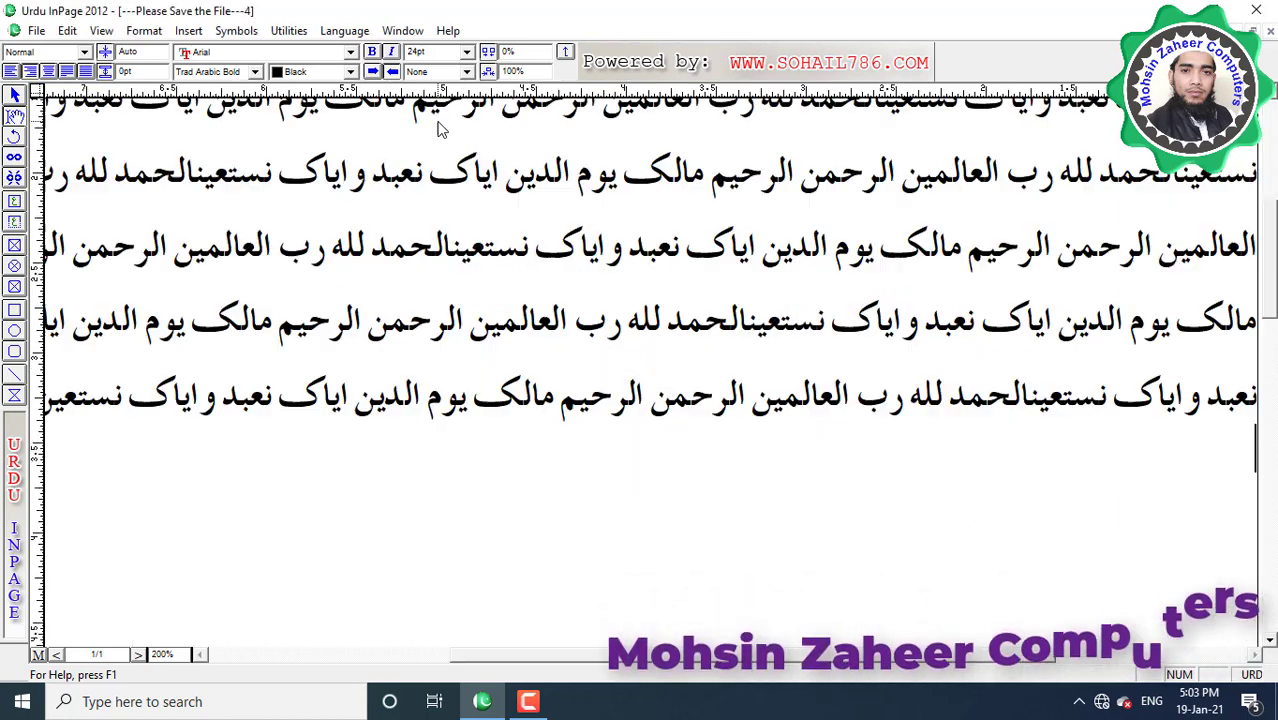
type("الحمد لله")
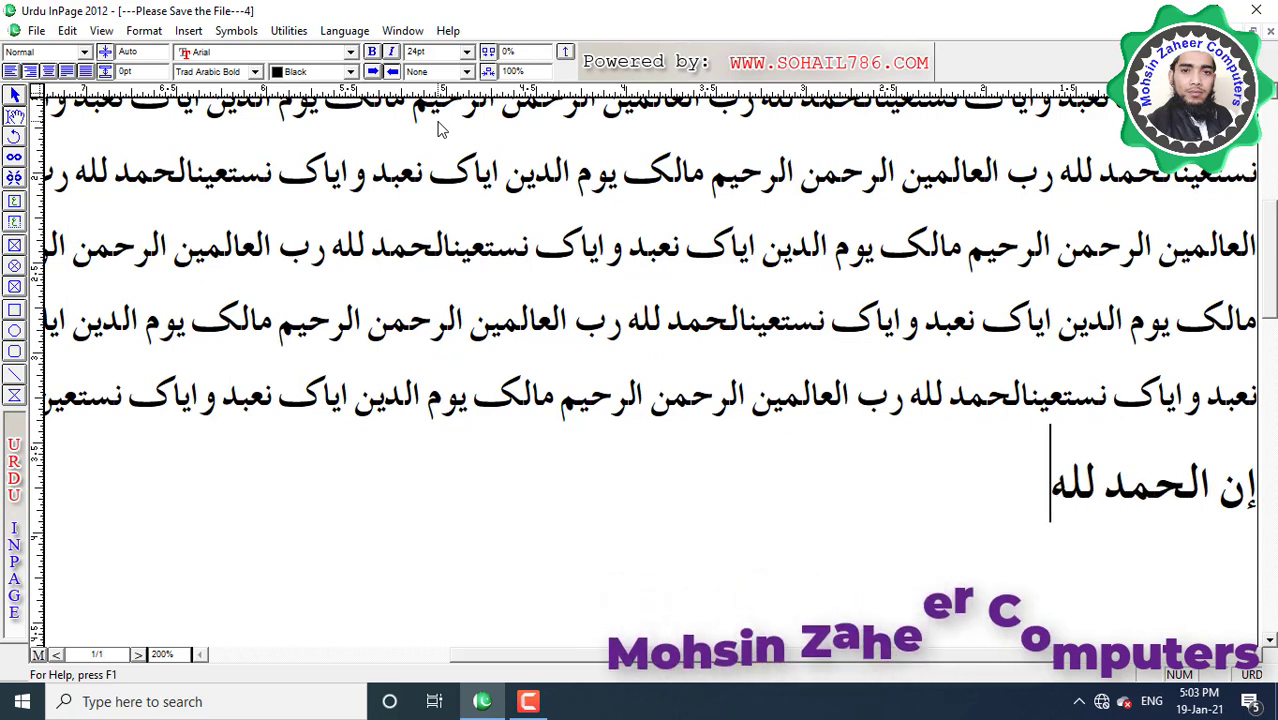
type(" إن الله على كل شئی قدیر")
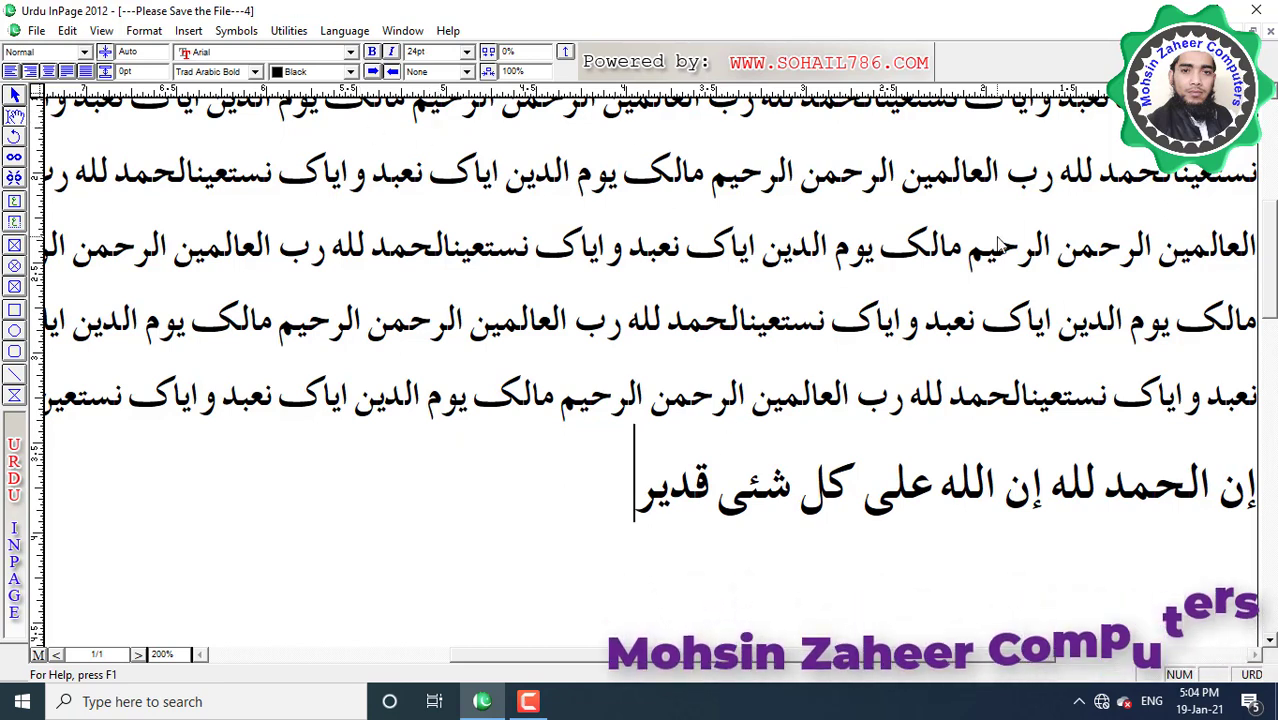
key("ctrl+1")
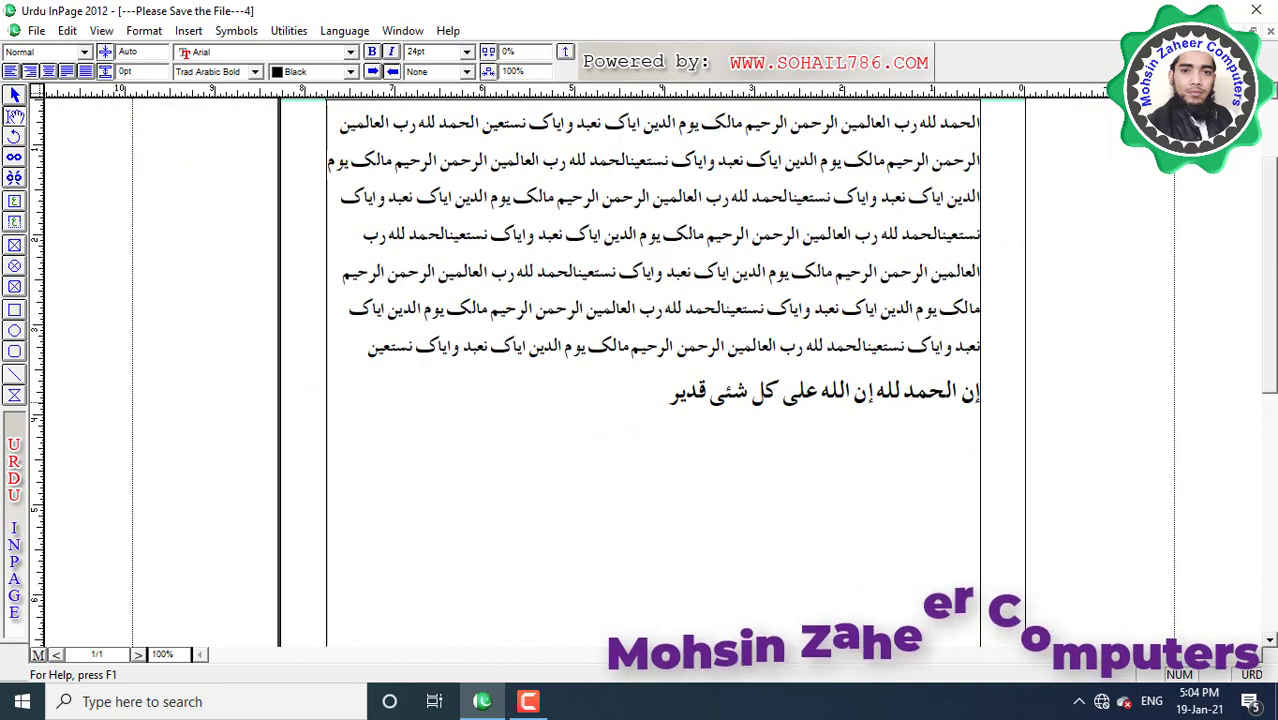
left_click(1270, 641)
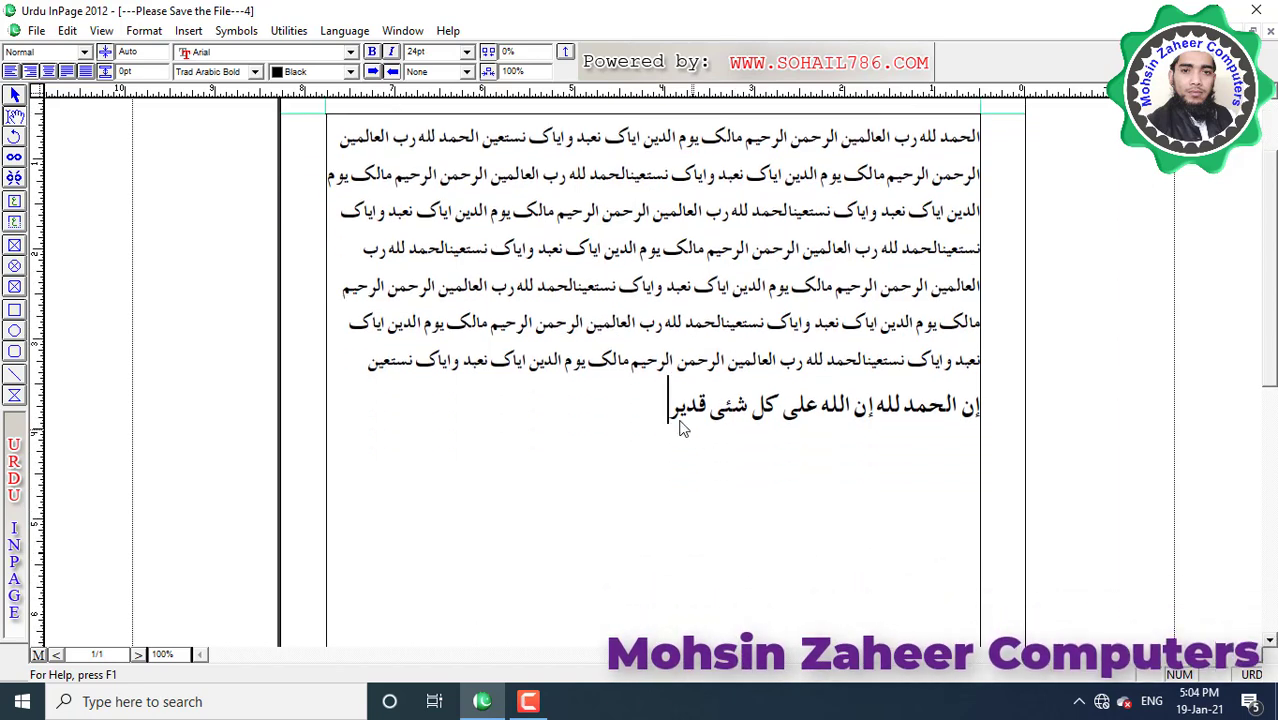
key("Return")
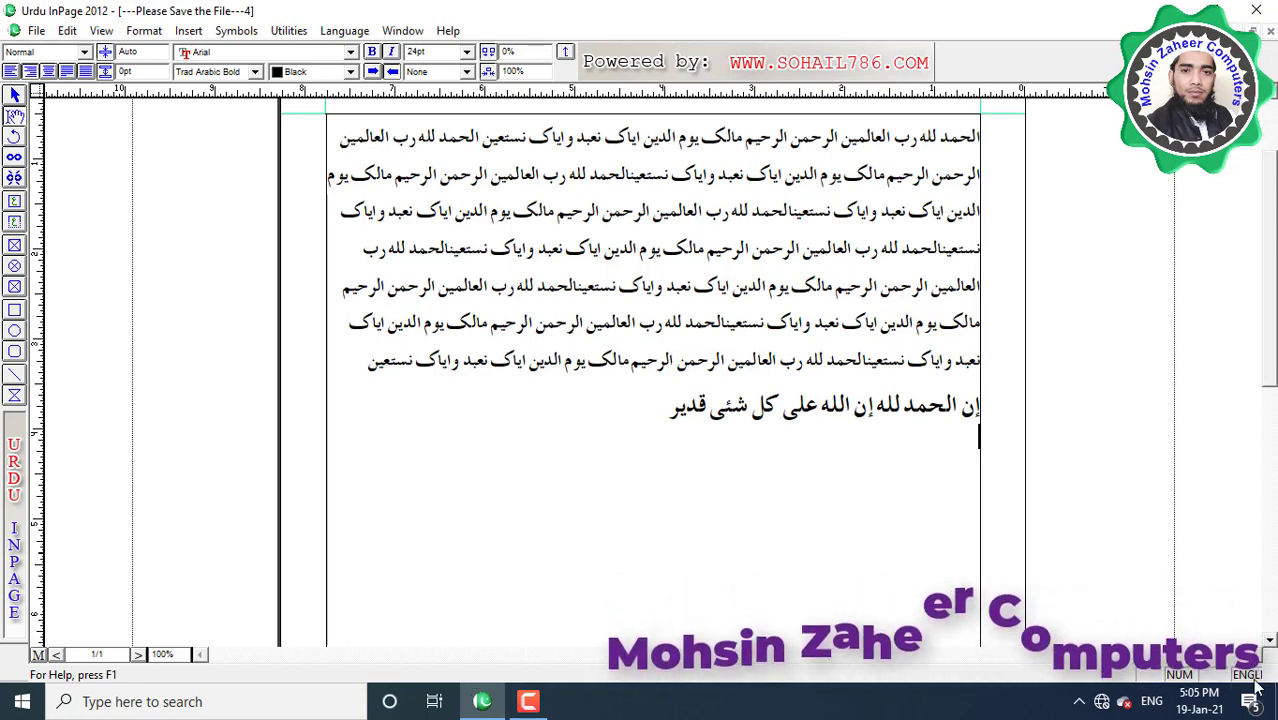
Step: Toggle the typing language between Urdu and English, leaving it on English for the new paragraph
key("ctrl+space")
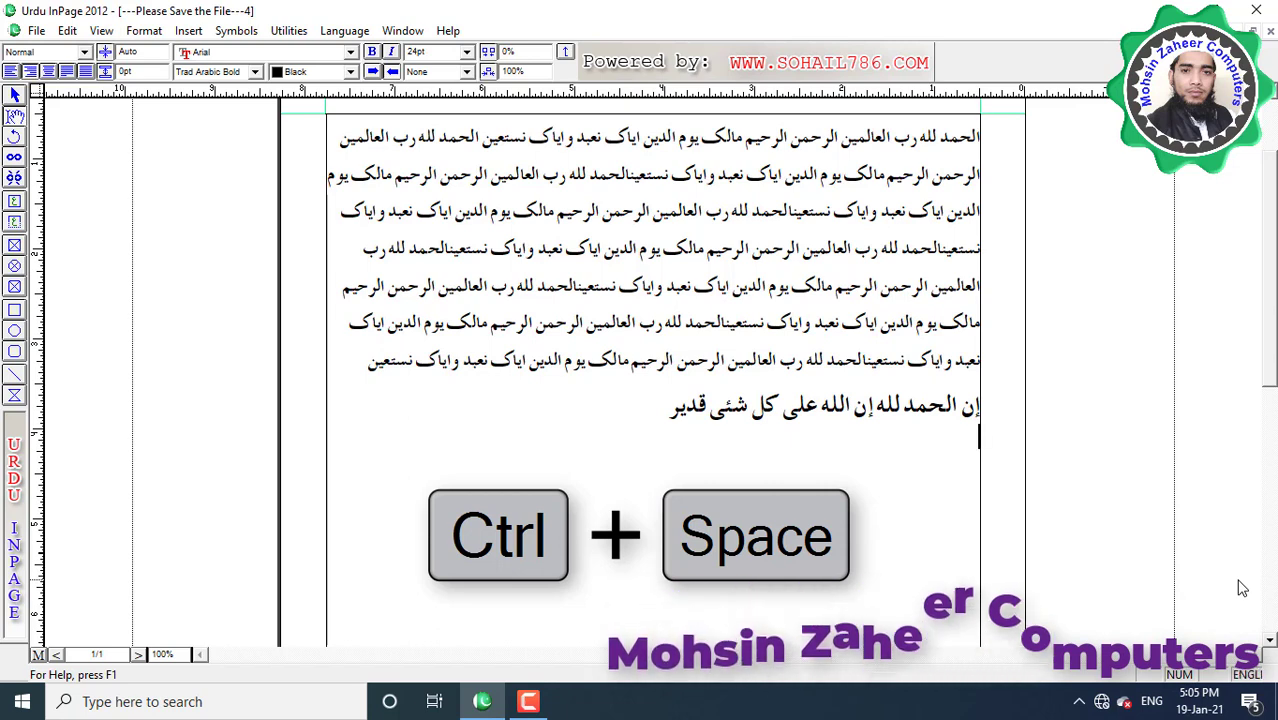
left_click(1250, 680)
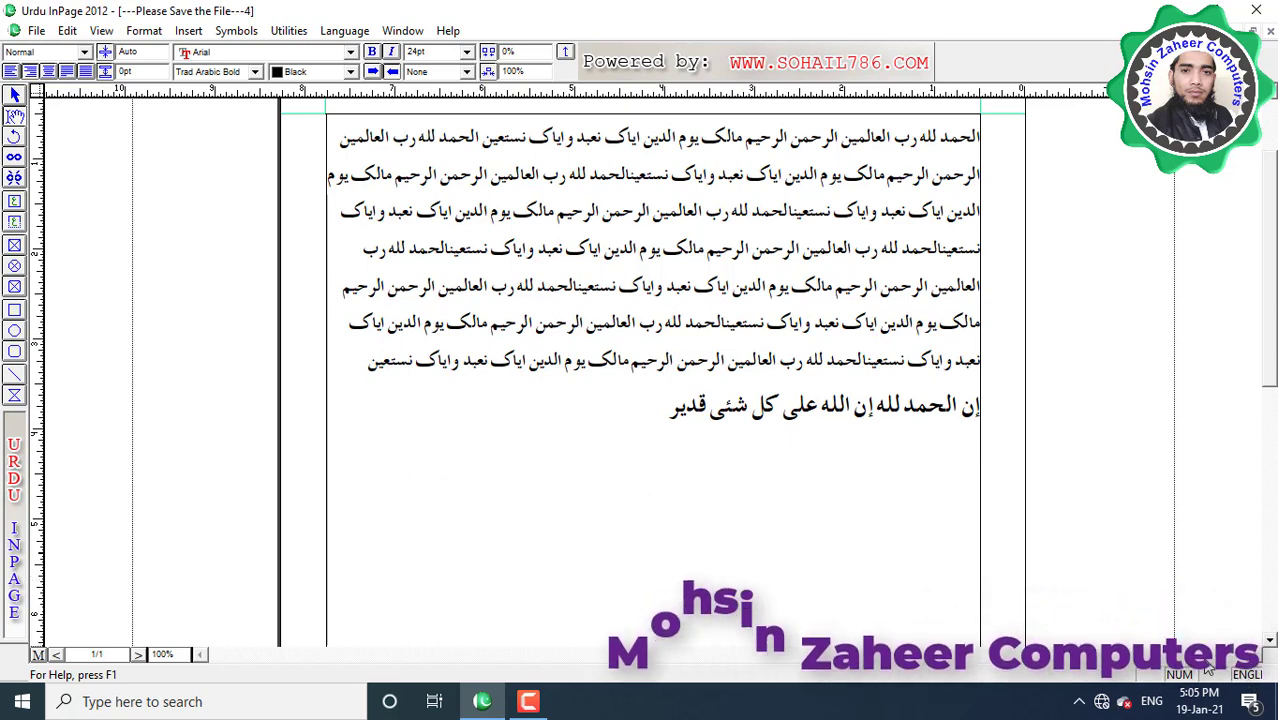
left_click(352, 31)
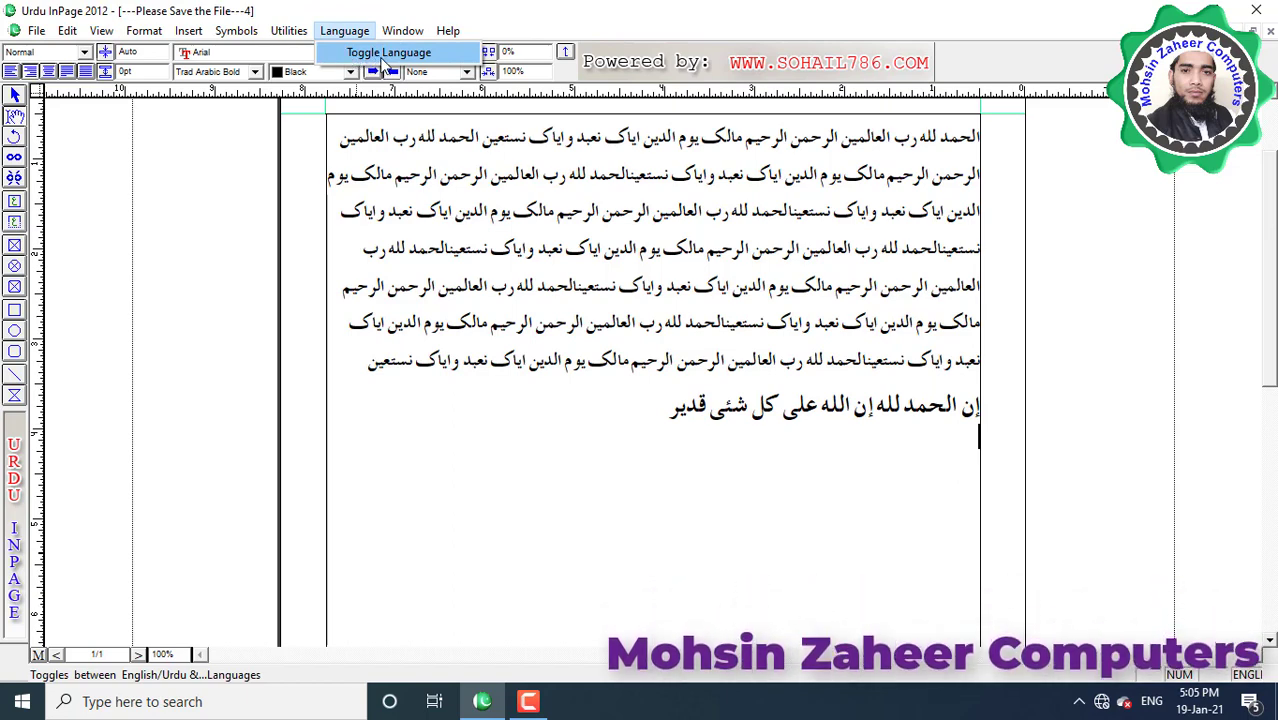
left_click(381, 57)
left_click(345, 31)
left_click(388, 53)
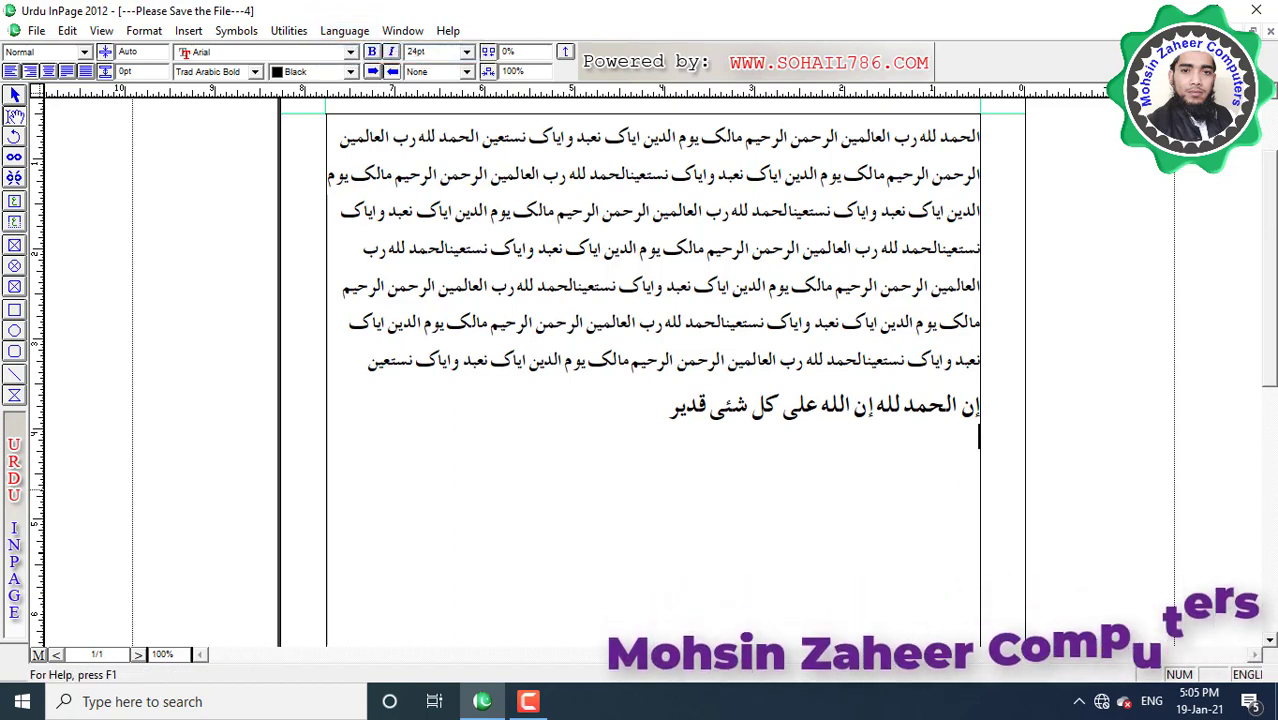
left_click(345, 31)
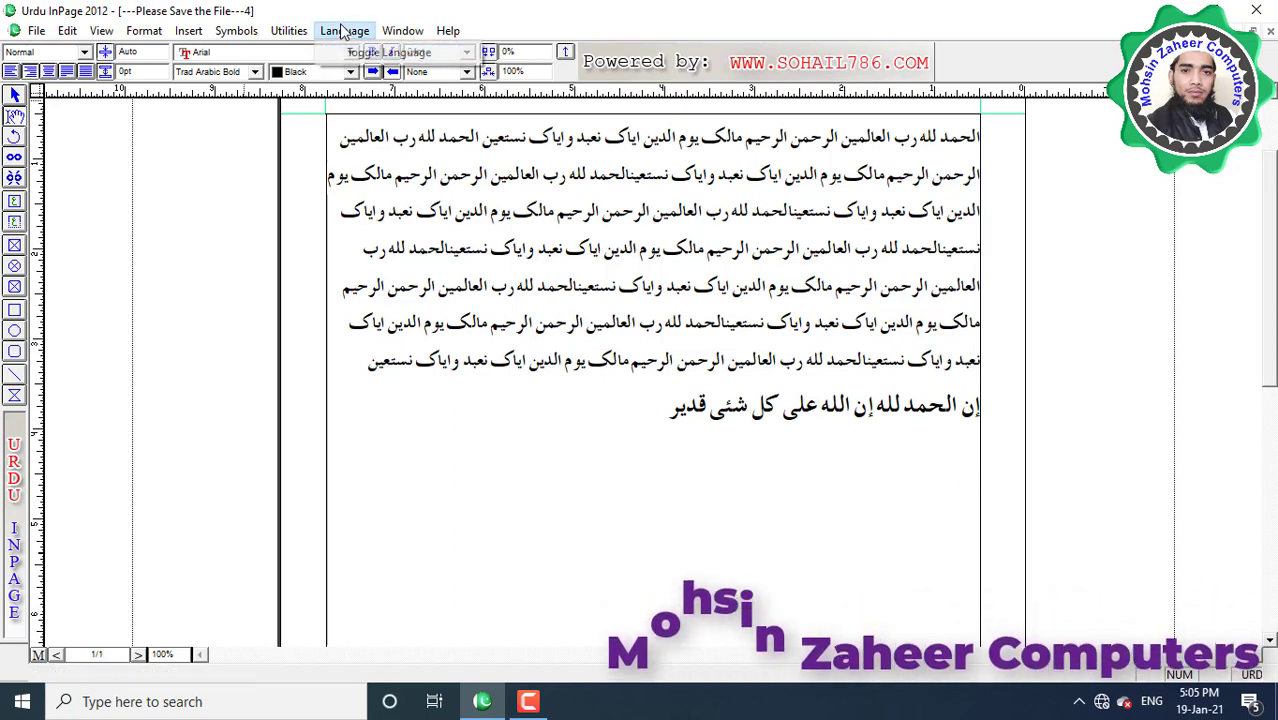
left_click(388, 52)
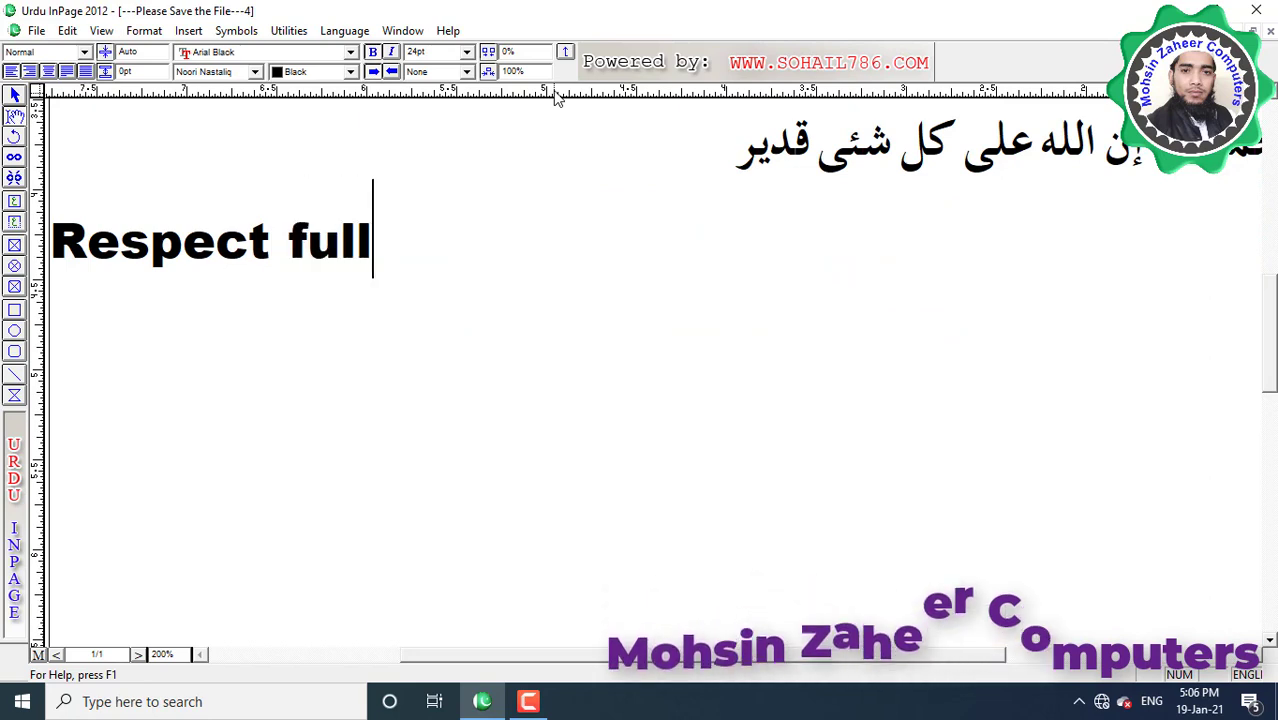
Step: Continue the English paragraph to read "Respect fully I beg to say that I have been suffering from feaver since last"
type("y I bed")
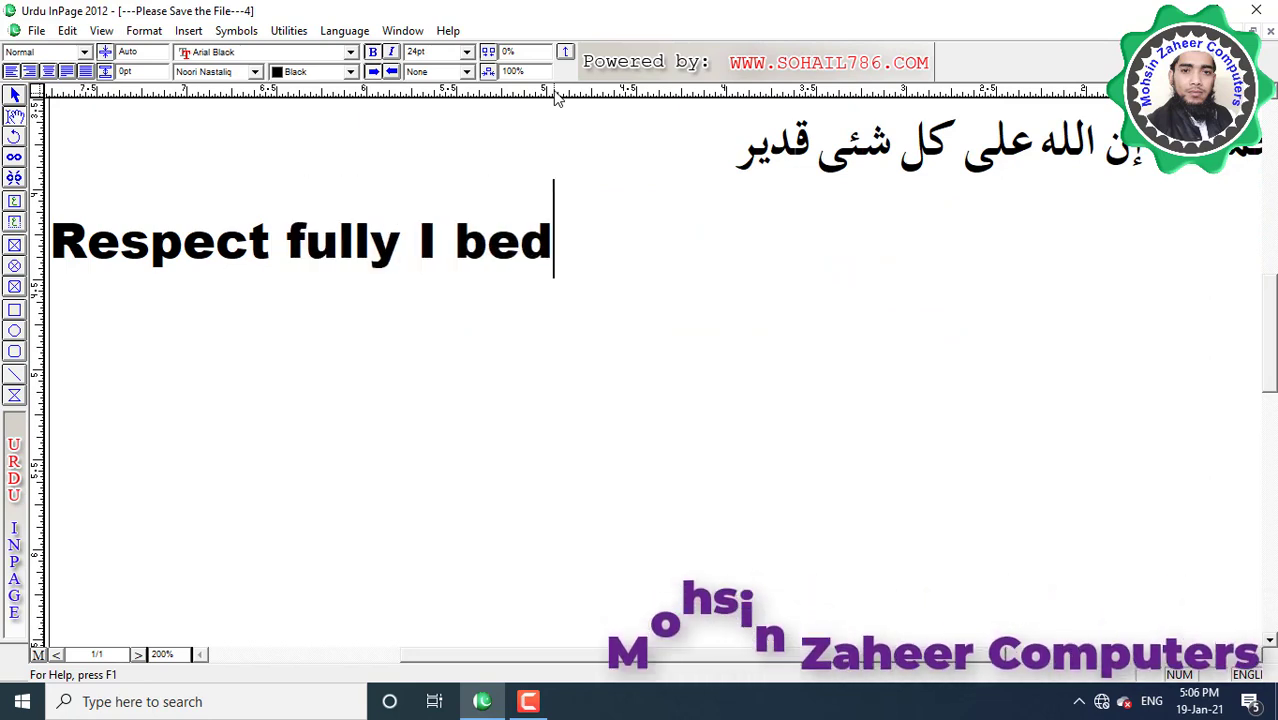
key("BackSpace")
type("g to say that I ")
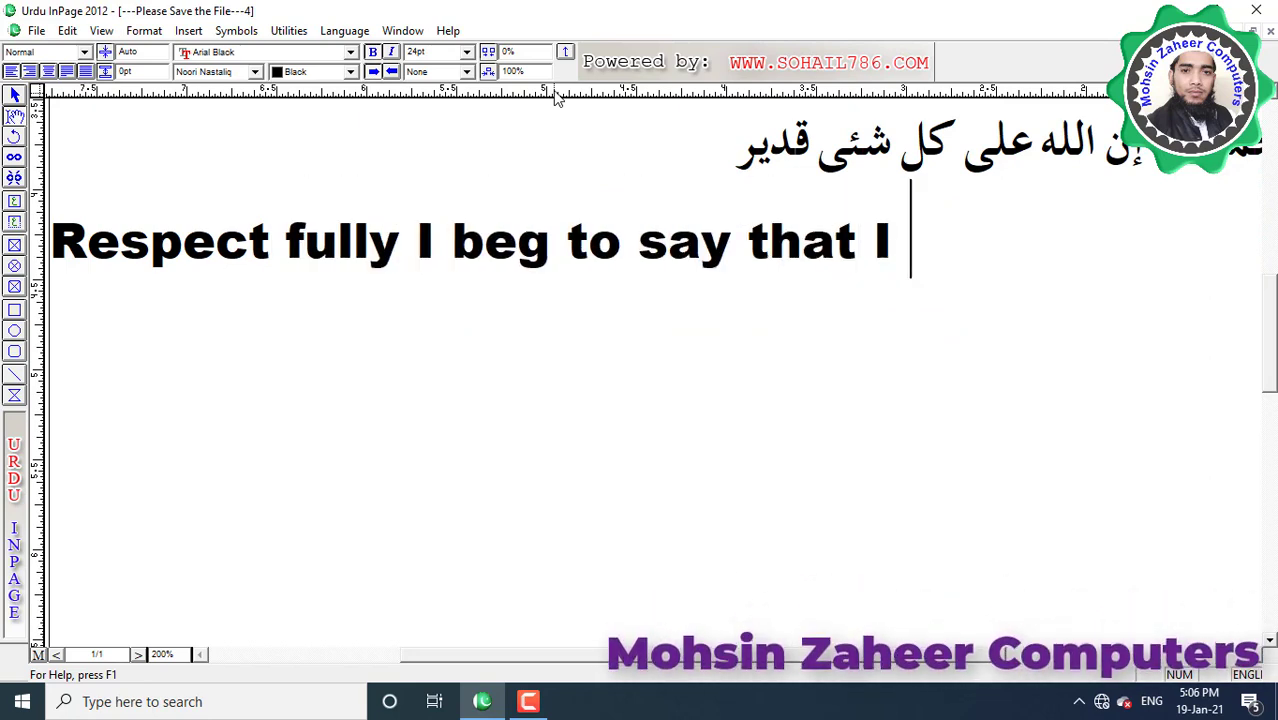
type("have be")
key("BackSpace")
key("BackSpace")
type("ve been su")
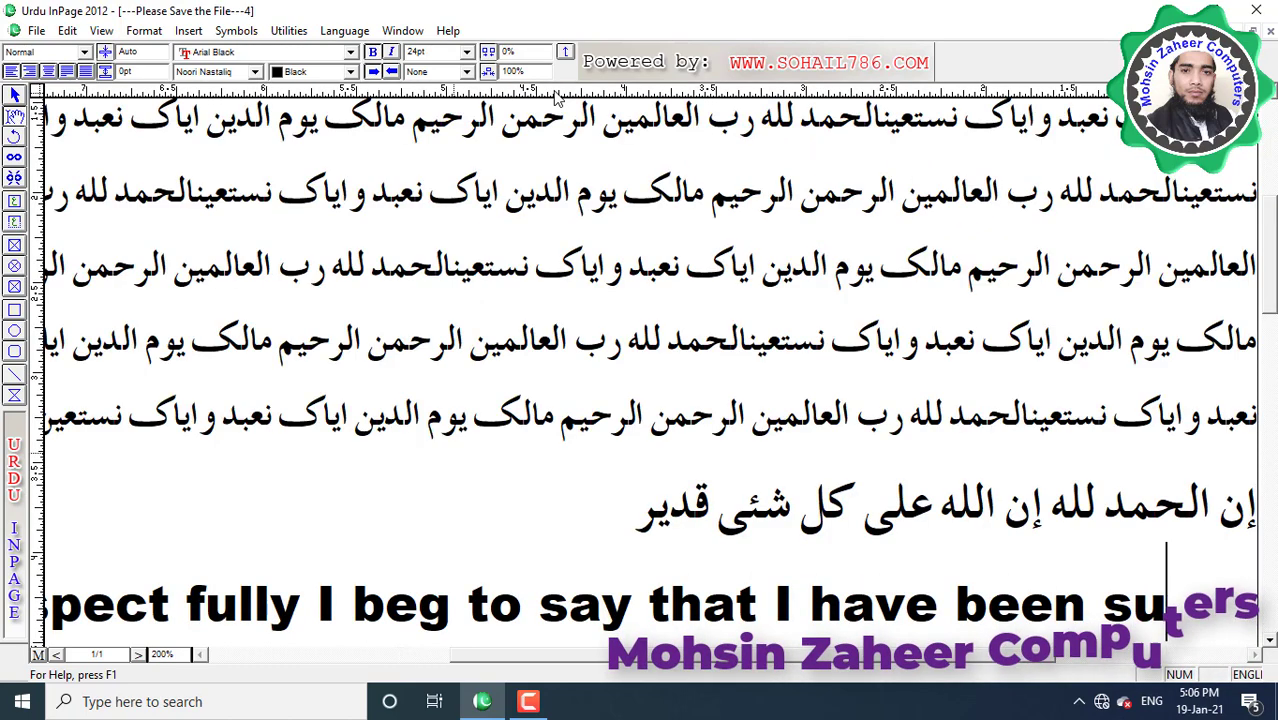
type("ffering from feaver since last ")
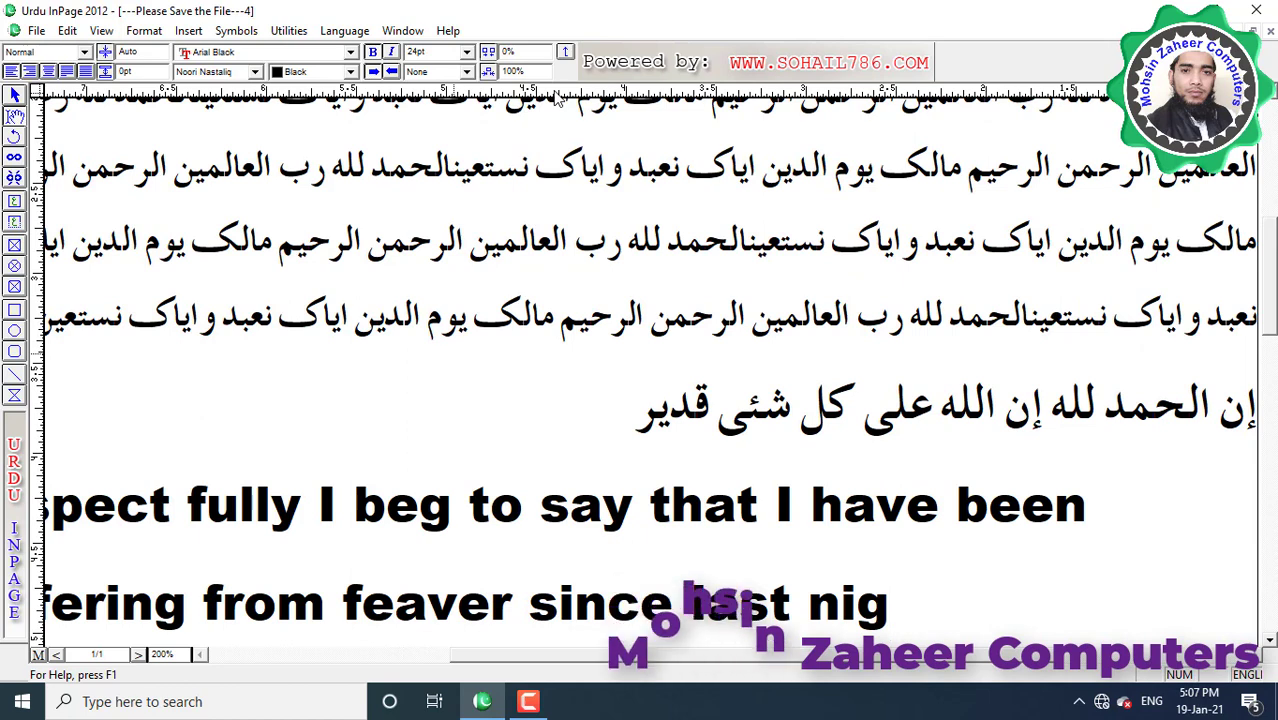
Step: Finish the English paragraph with "night. So I cannot attand the school. Kindly grant me leave for two days only."
type("night. So I cannot attand ")
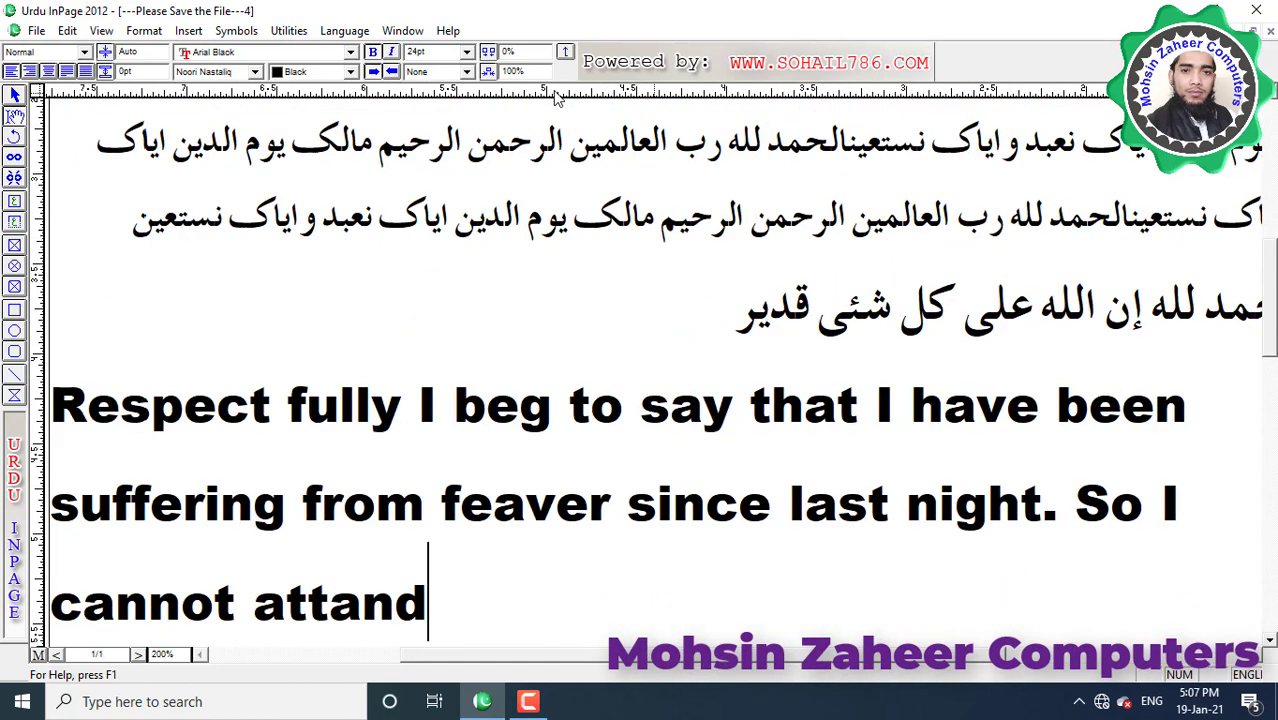
type("the school. Kindly ")
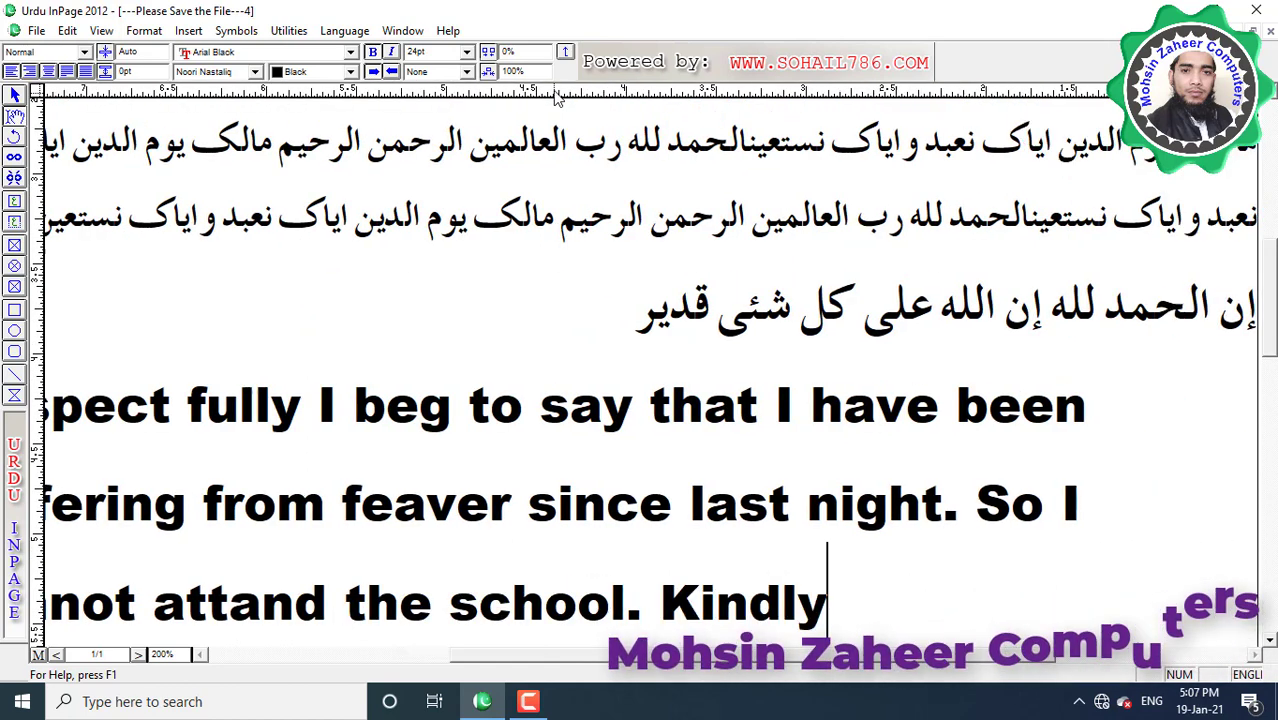
type("grant  me leabe")
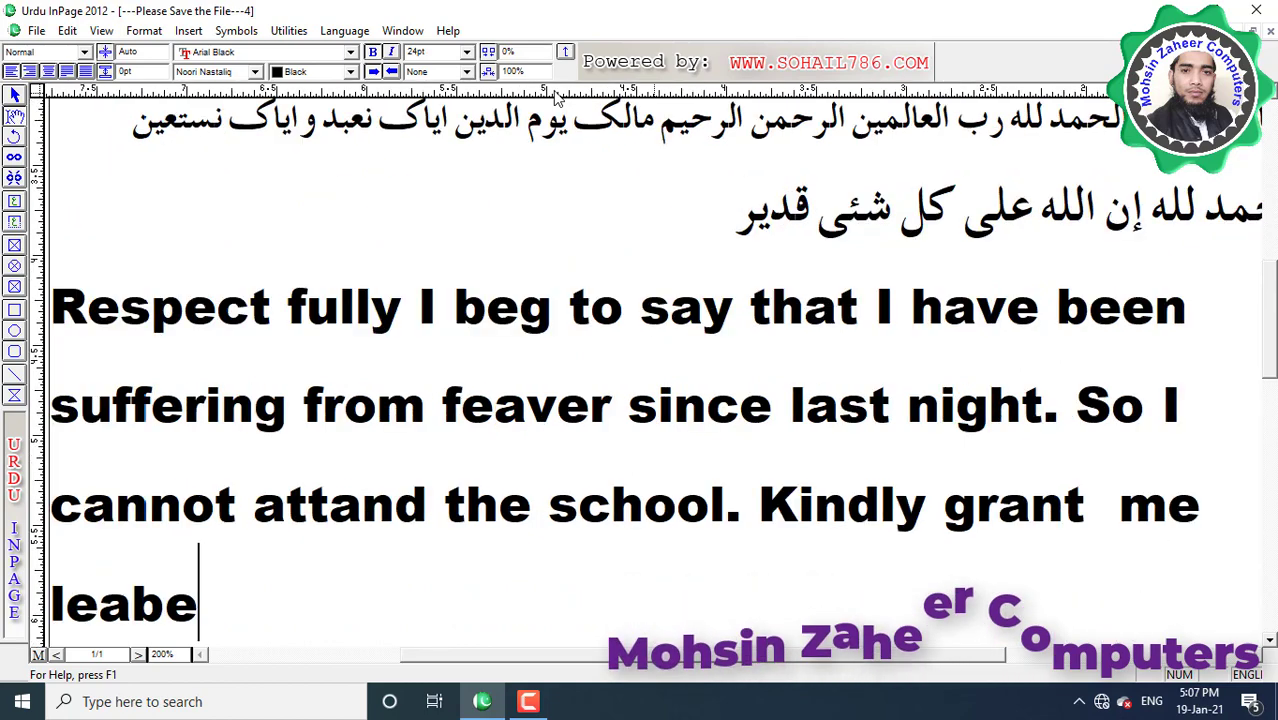
key("BackSpace")
key("BackSpace")
type("ve for two day")
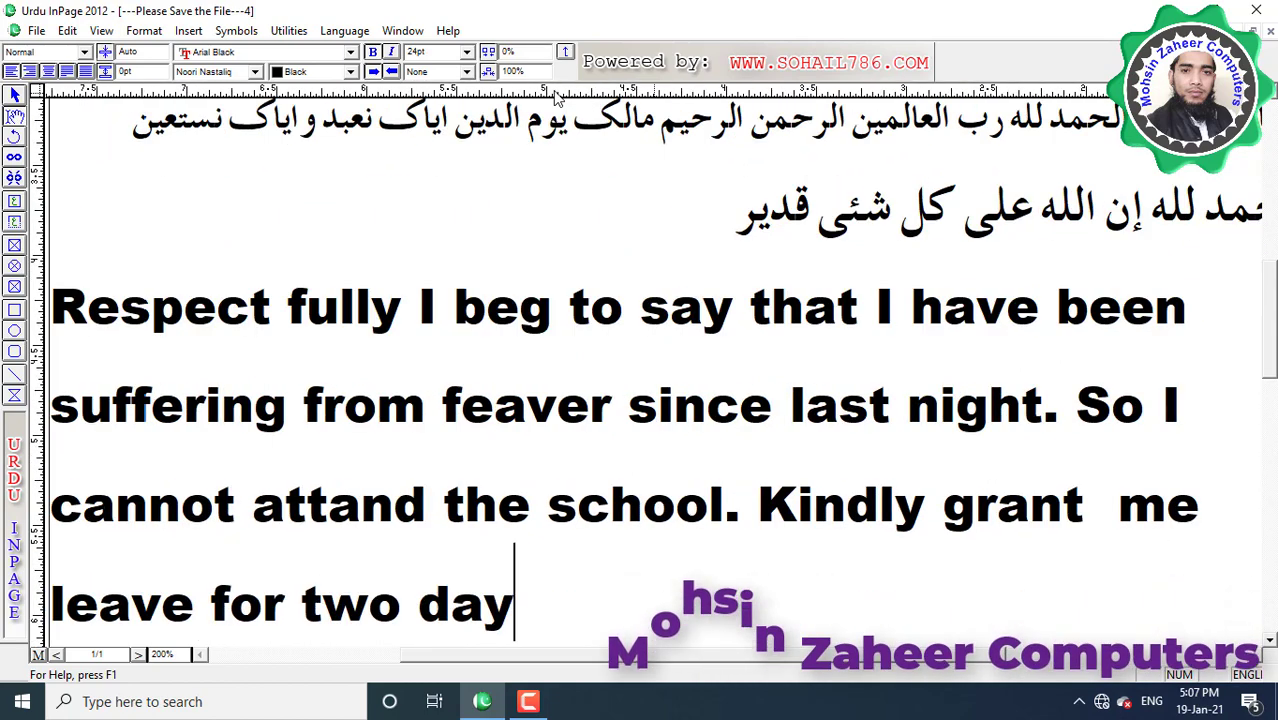
type("s only.")
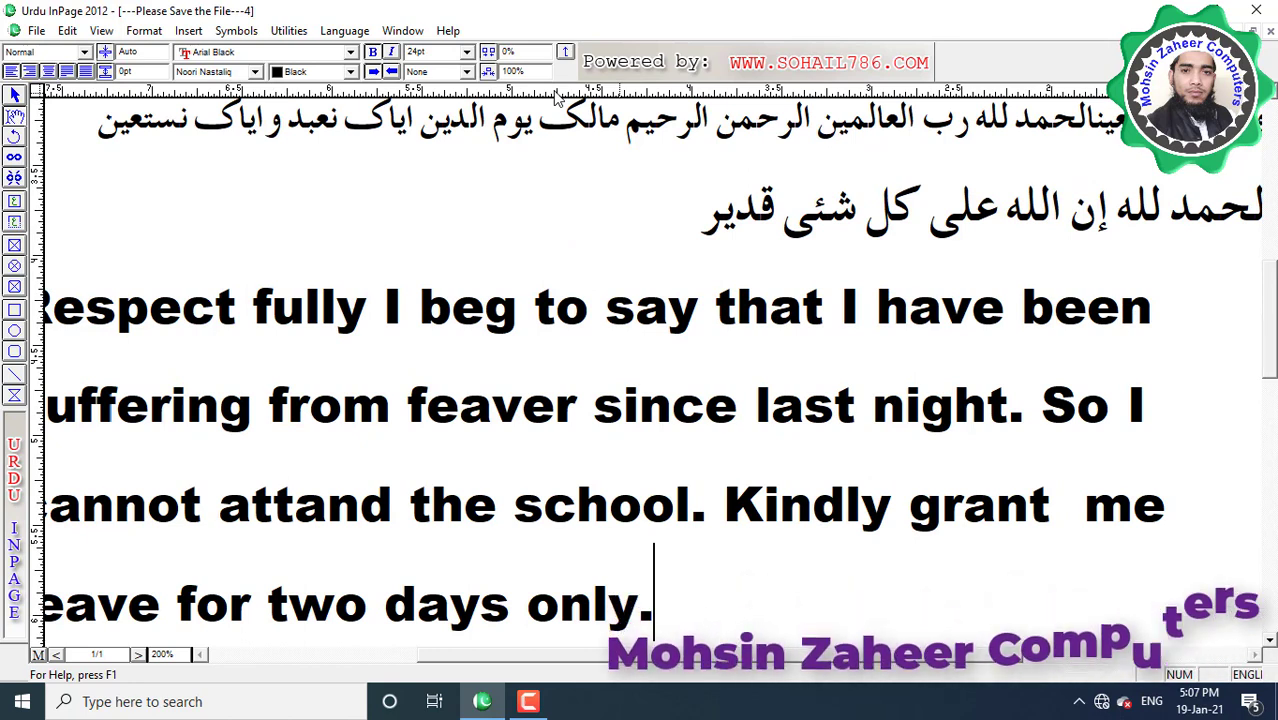
key("ctrl+1")
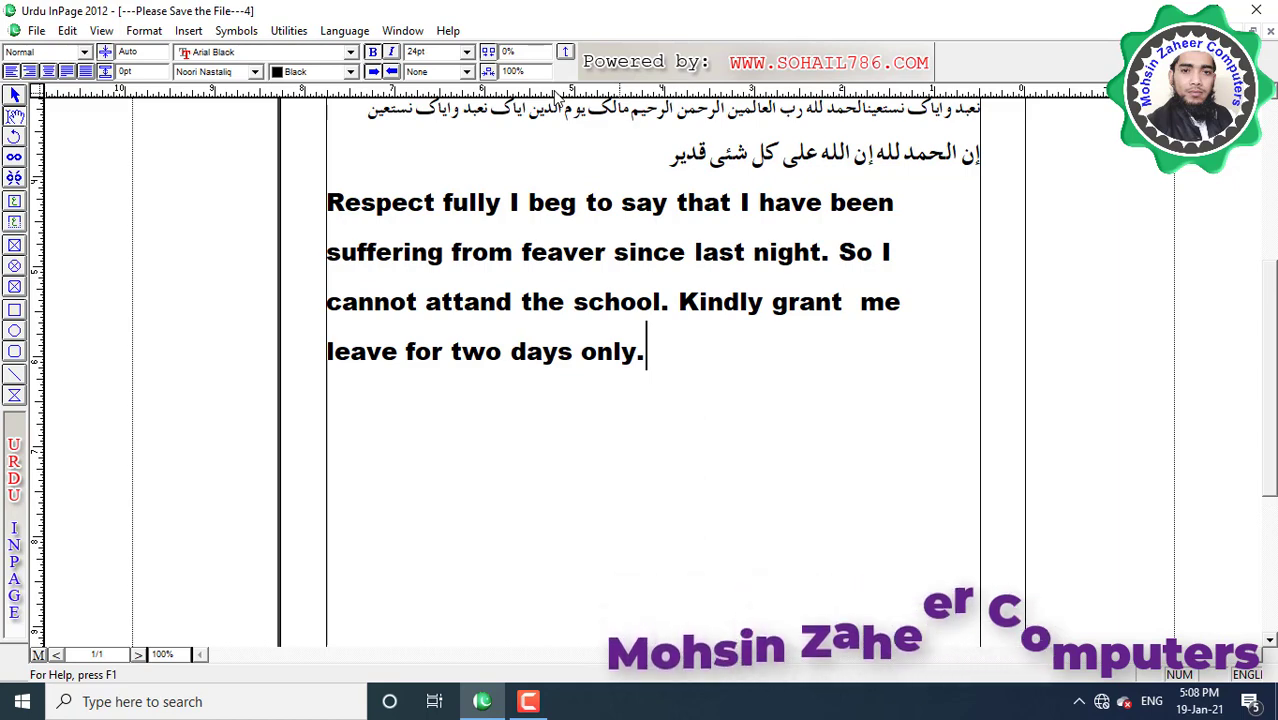
scroll(558, 97, "up", 3)
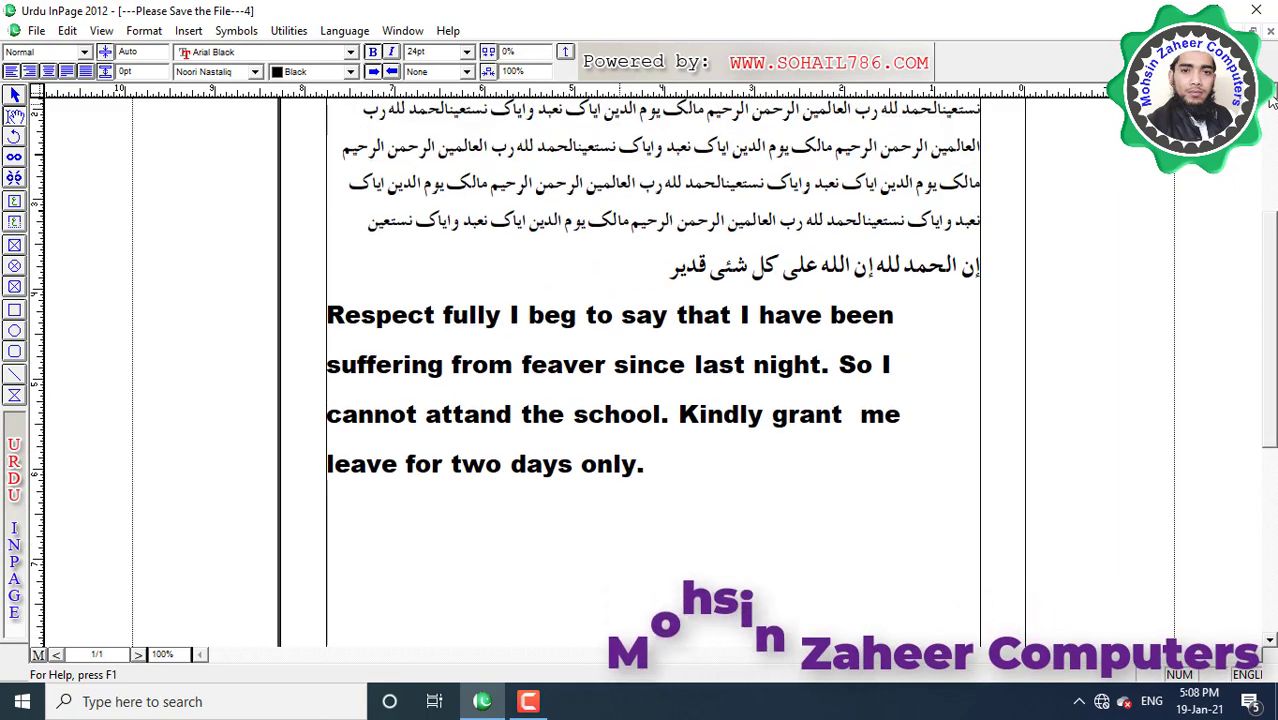
scroll(1272, 100, "up", 1)
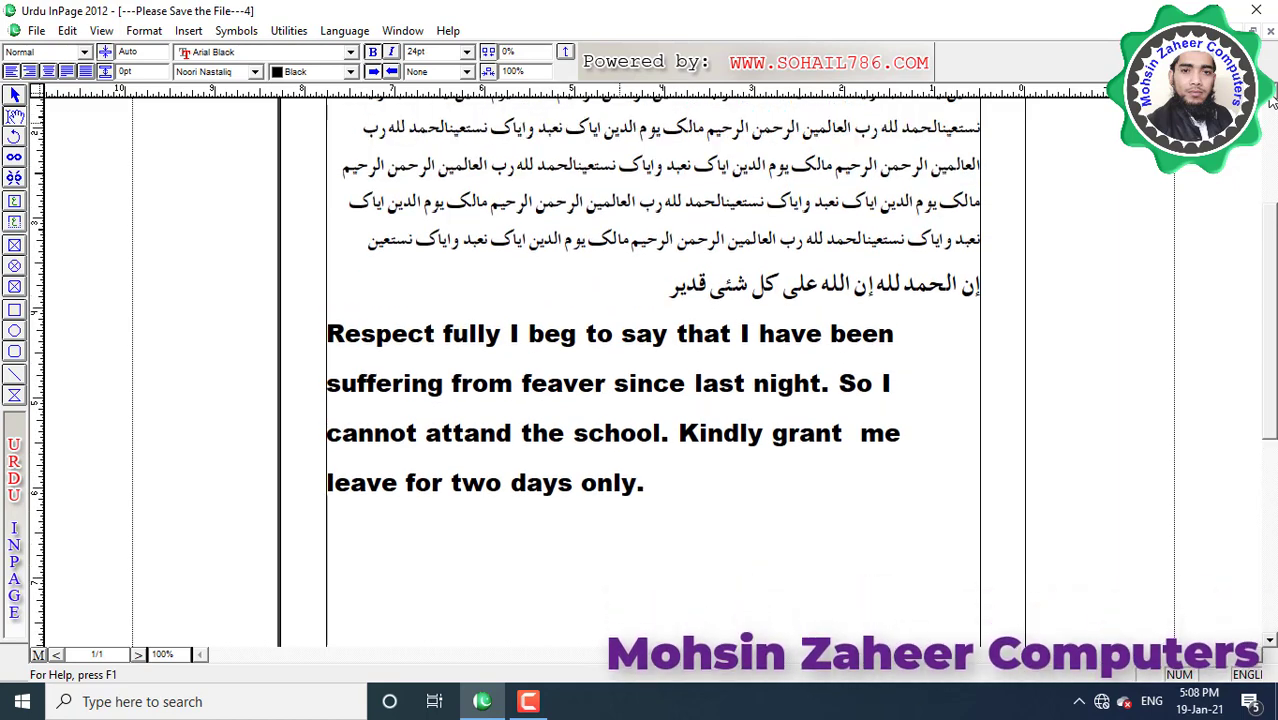